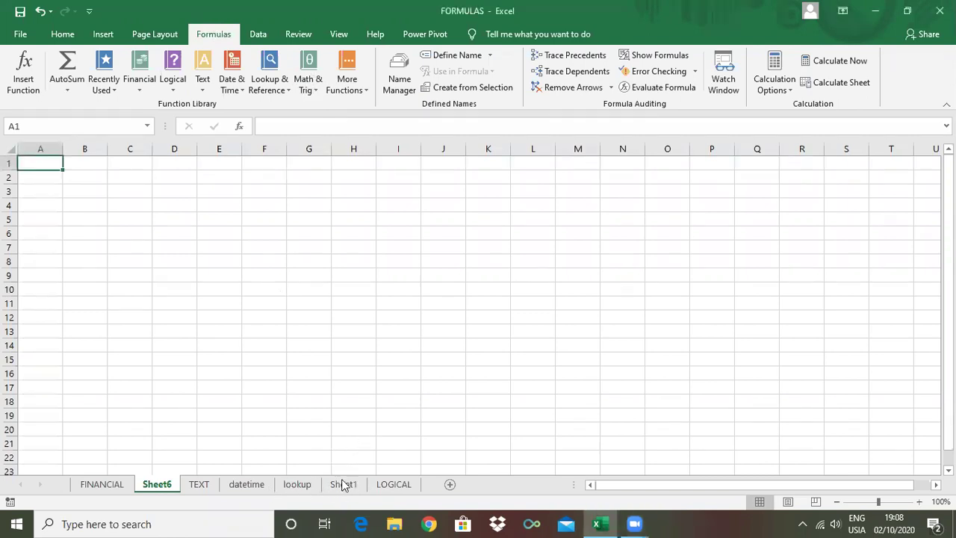
# Step: Switch from Sheet6 to Sheet1, the practice table listing abs, even, odd, rand, randbetween and LCM
pyautogui.click(343, 485)
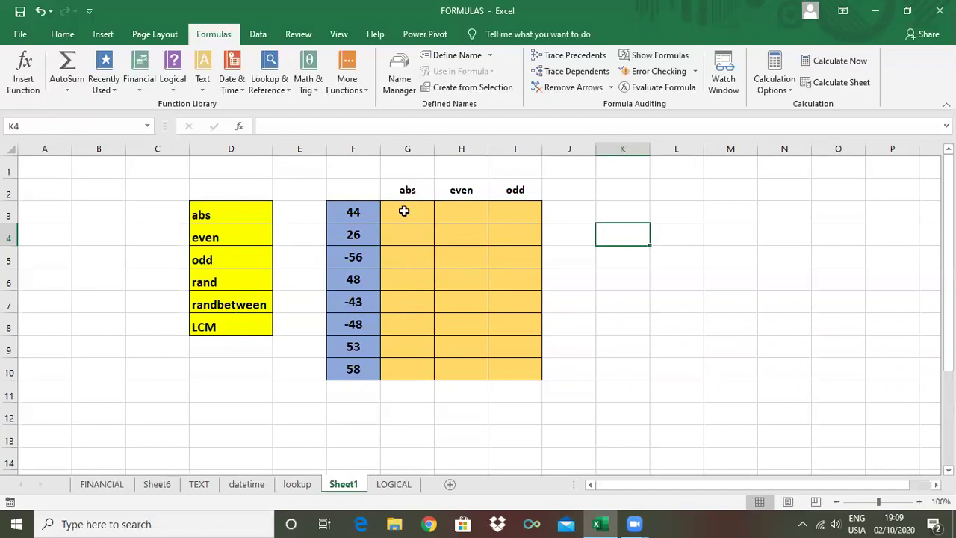
# Step: Widen column G and enter =ABS(F3) in G3
pyautogui.click(403, 211)
pyautogui.moveTo(434, 152); pyautogui.dragTo(443, 153)
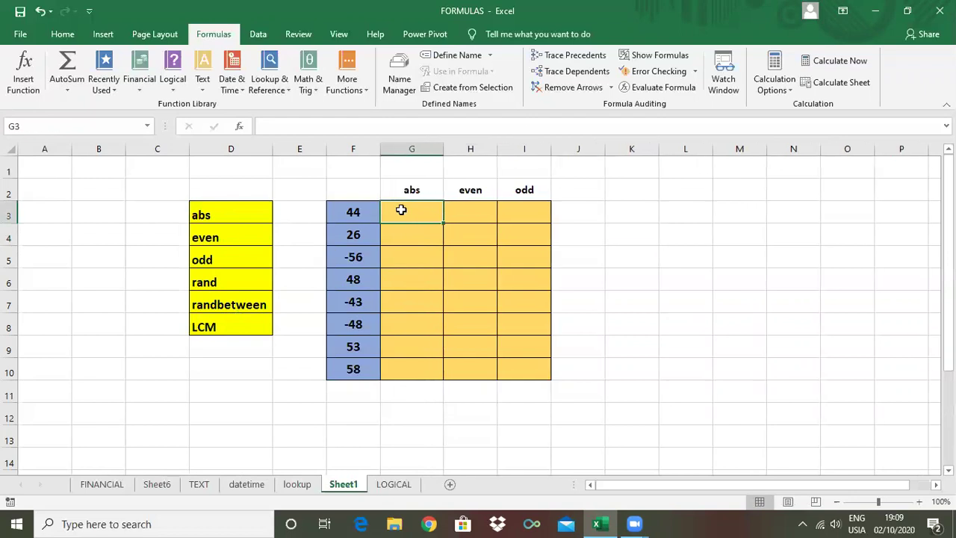
pyautogui.write('=')
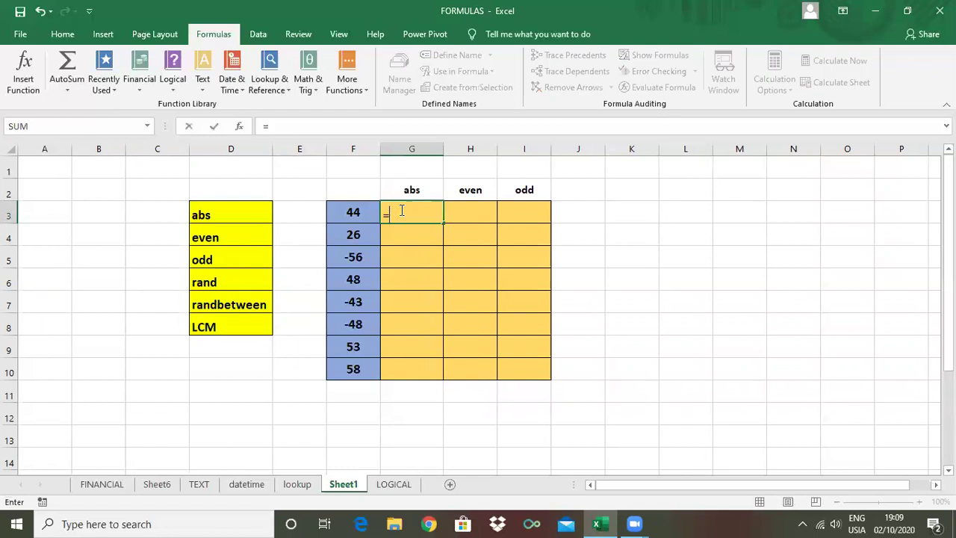
pyautogui.write('ABS')
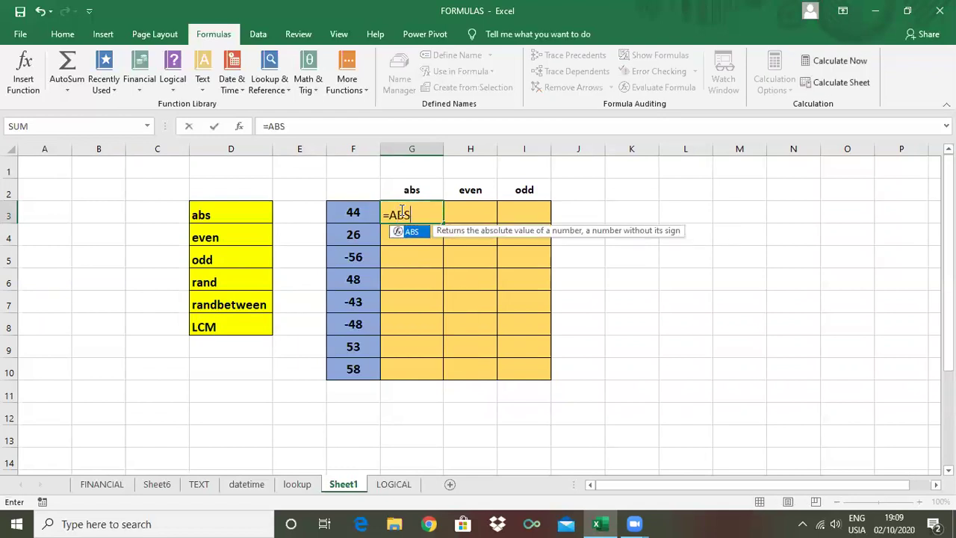
pyautogui.write('(')
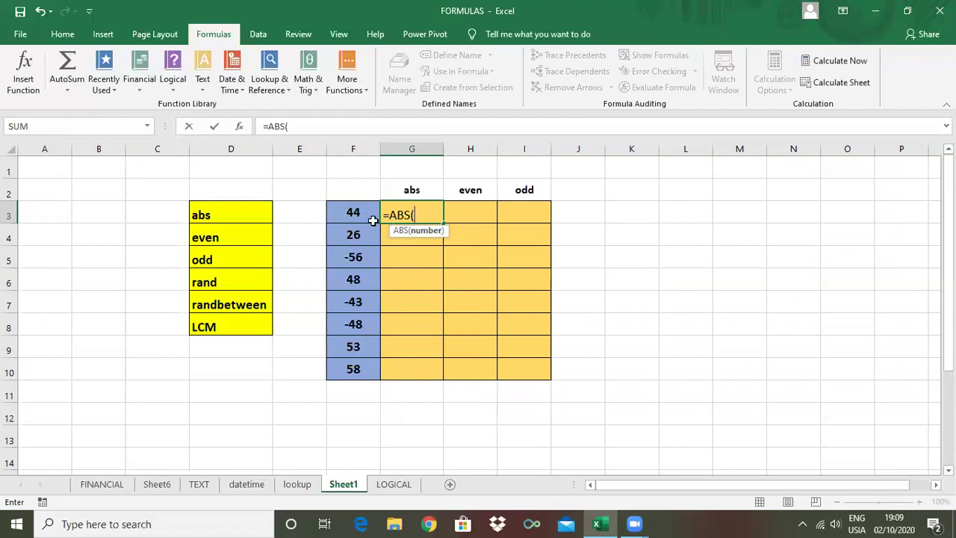
pyautogui.click(353, 215)
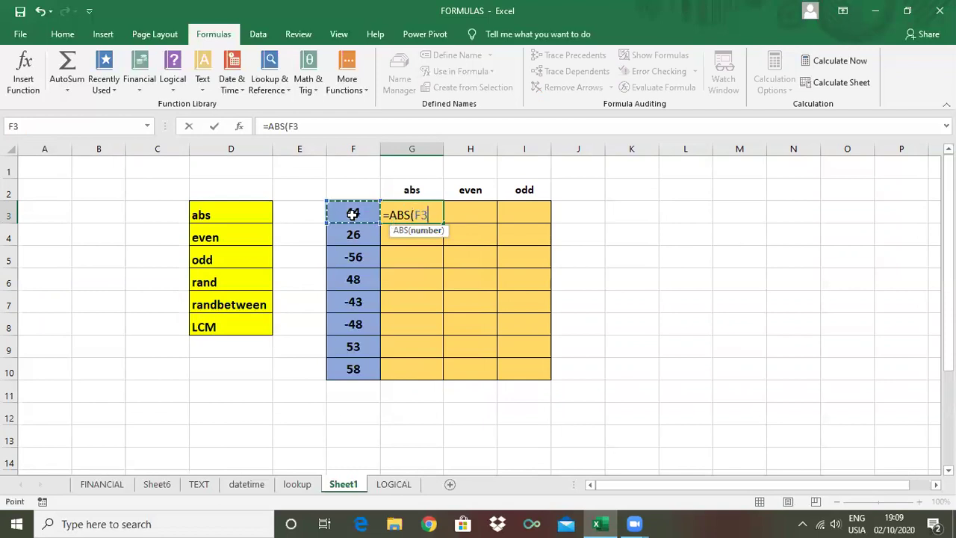
pyautogui.write(')')
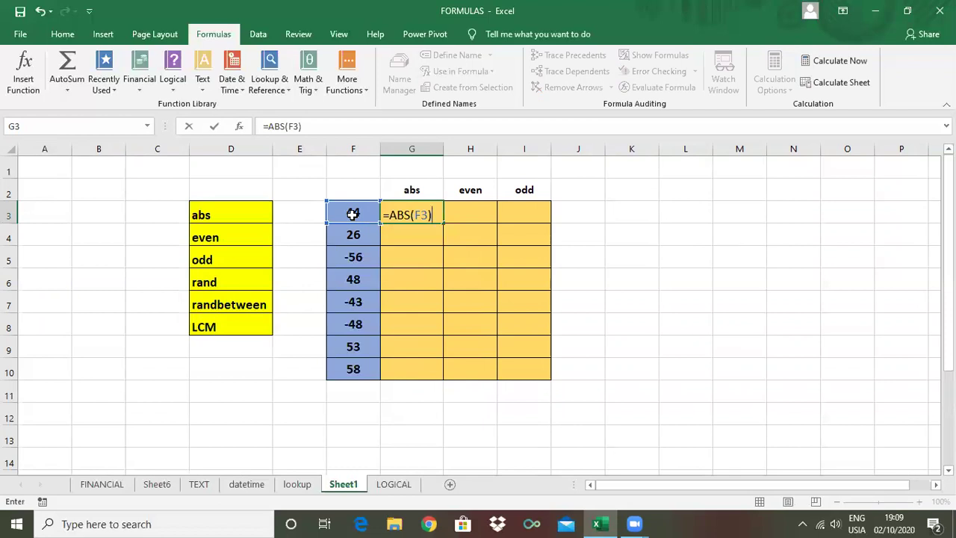
pyautogui.press('Return')
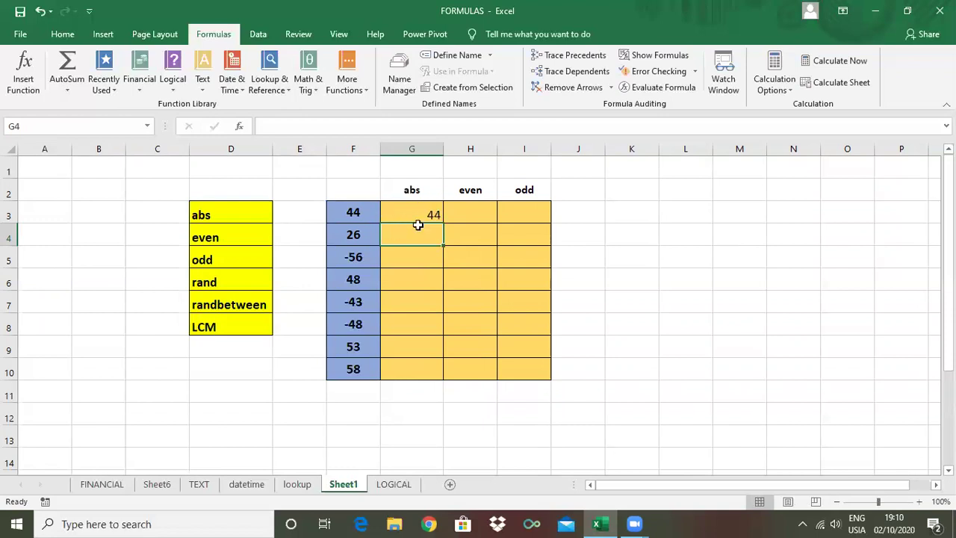
# Step: Copy the ABS formula down to G10, giving 44, 26, 56, 48, 43, 48, 53, 58
pyautogui.click(433, 212)
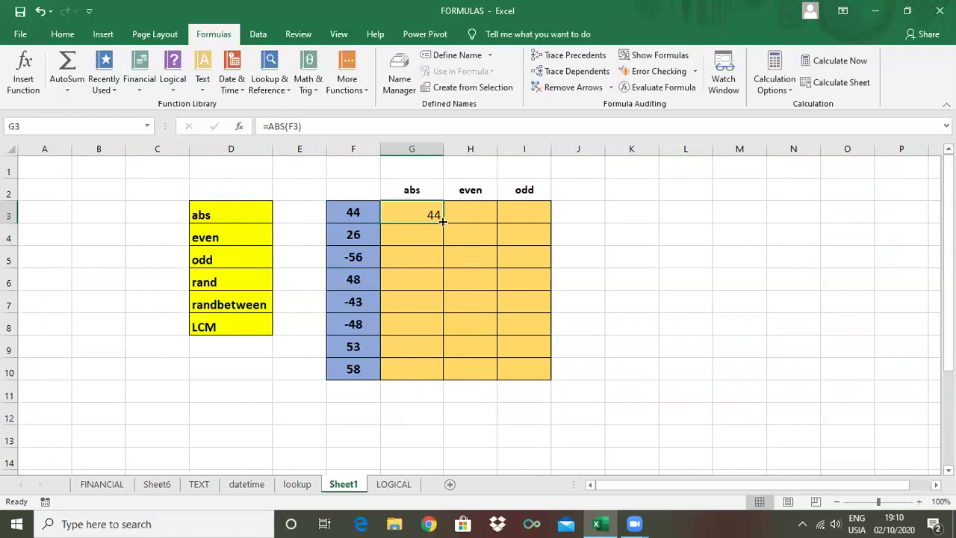
pyautogui.moveTo(442, 221); pyautogui.dragTo(445, 323)
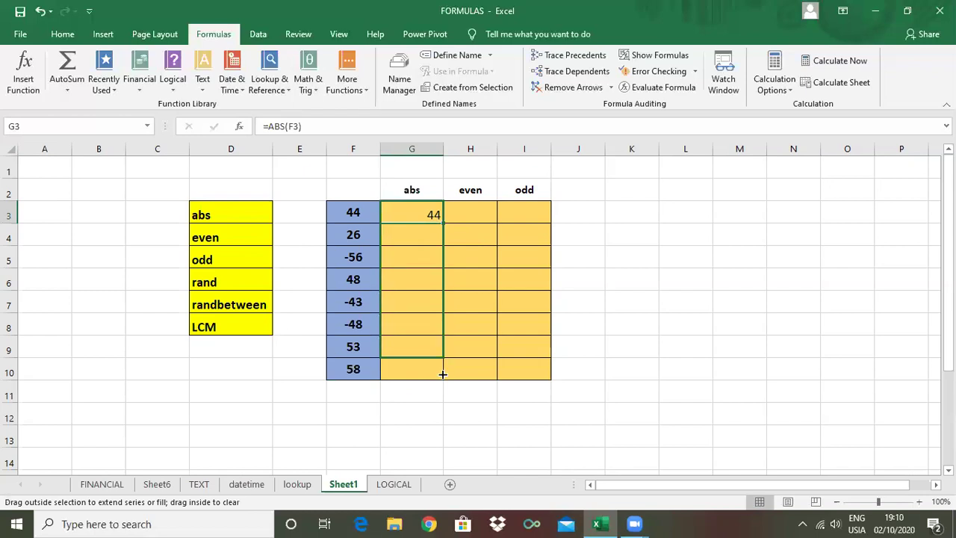
pyautogui.moveTo(445, 323); pyautogui.dragTo(446, 378)
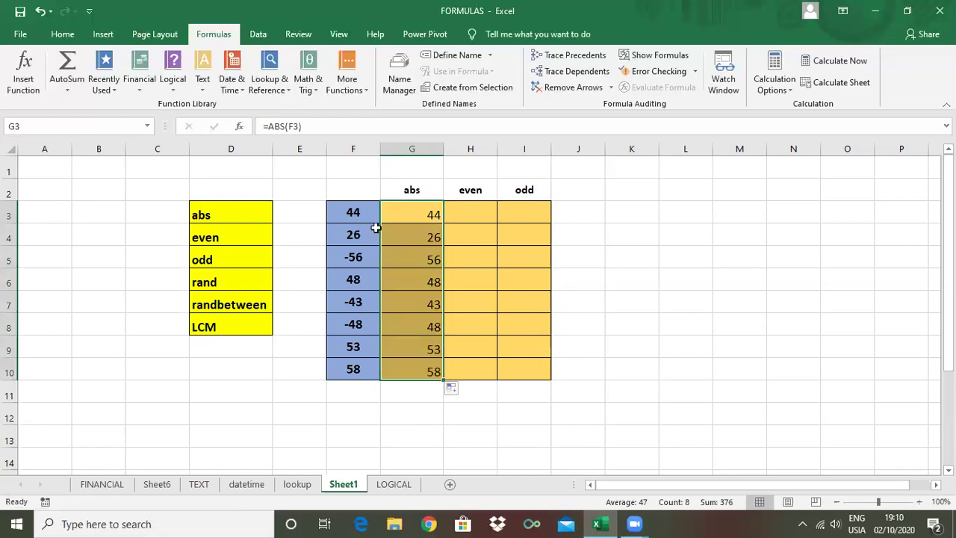
pyautogui.click(455, 278)
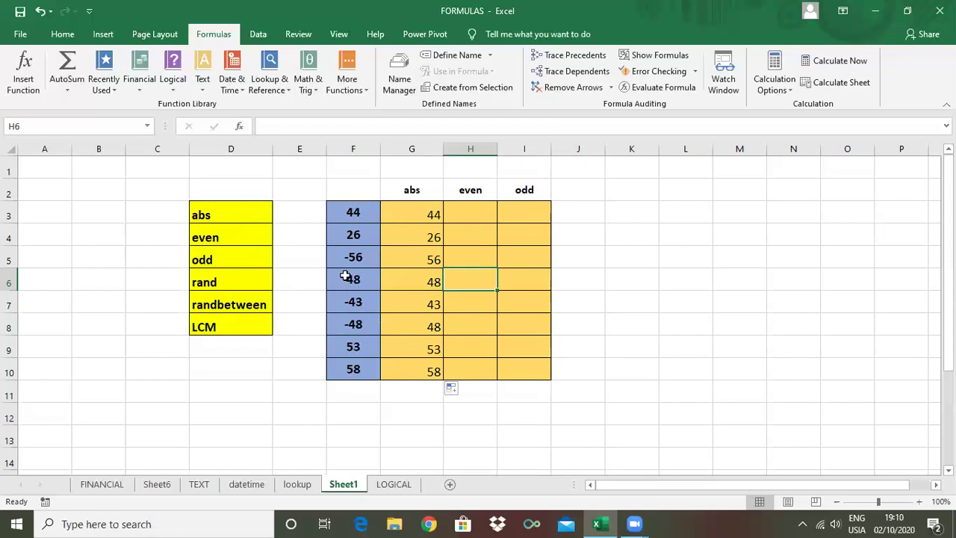
# Step: Enter =EVEN(F3) in H3 and fill it to H10, showing 44, 26, -56, 48, -44, -48, 54, 58
pyautogui.click(354, 215)
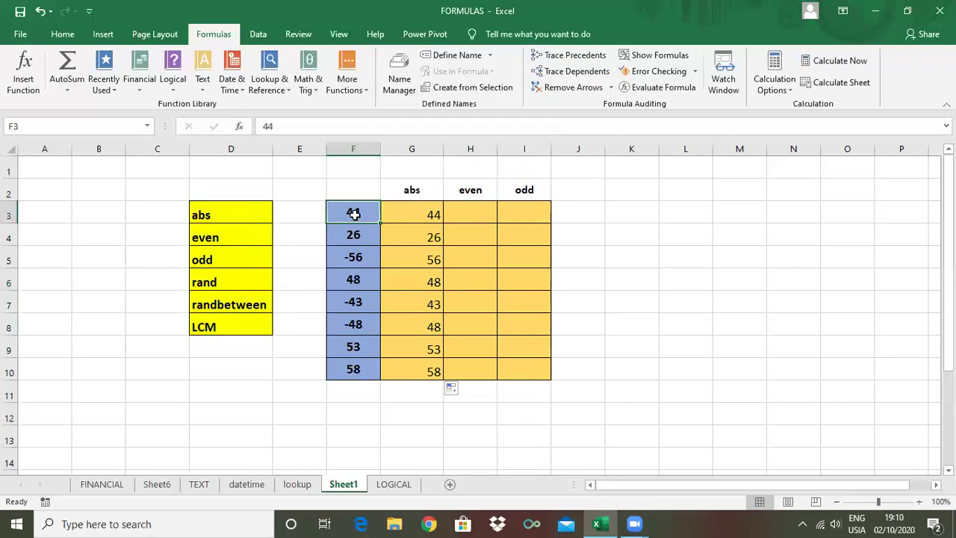
pyautogui.click(477, 214)
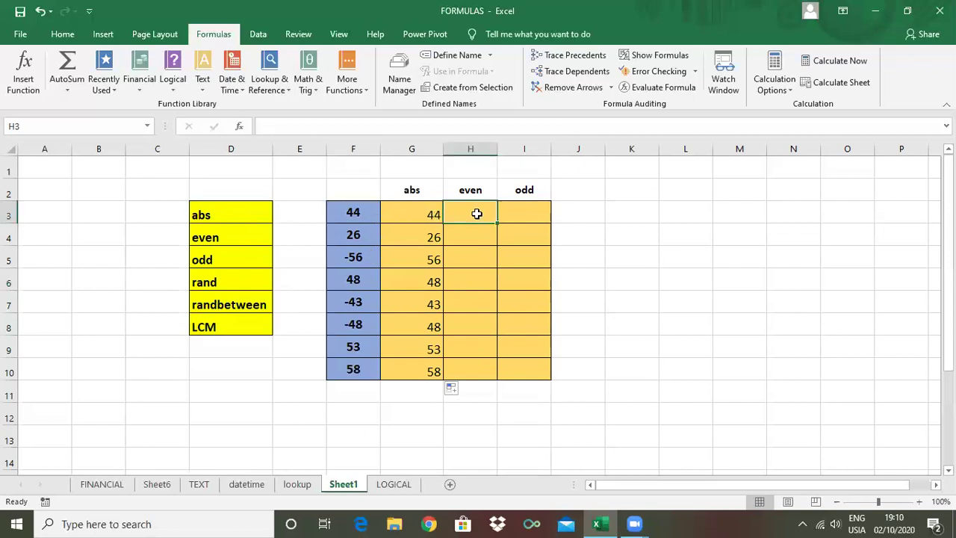
pyautogui.write('=EVEN')
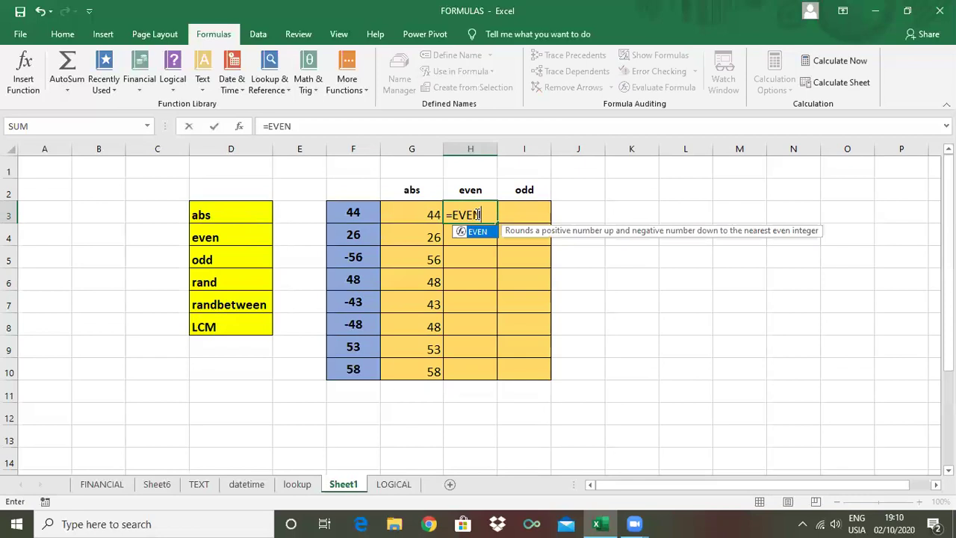
pyautogui.write('(')
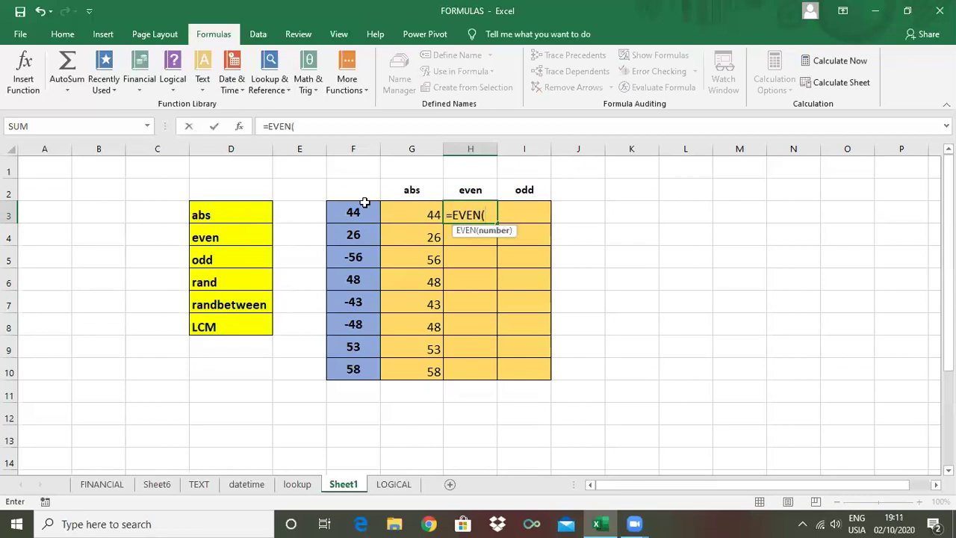
pyautogui.click(363, 218)
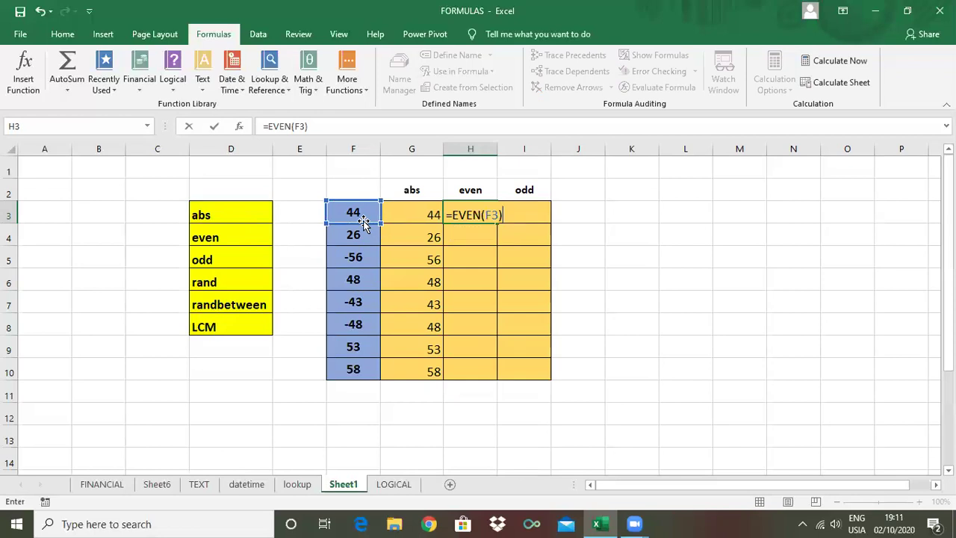
pyautogui.press('Return')
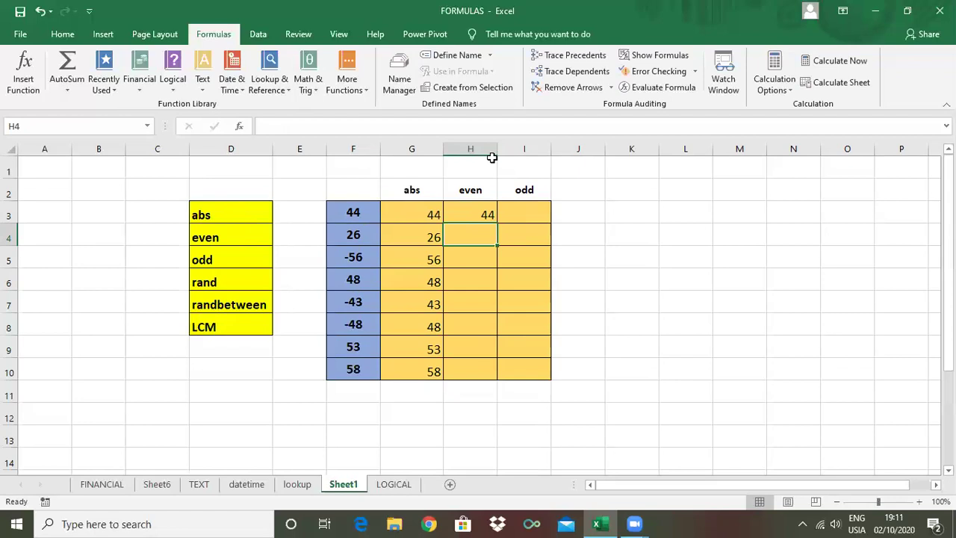
pyautogui.click(477, 214)
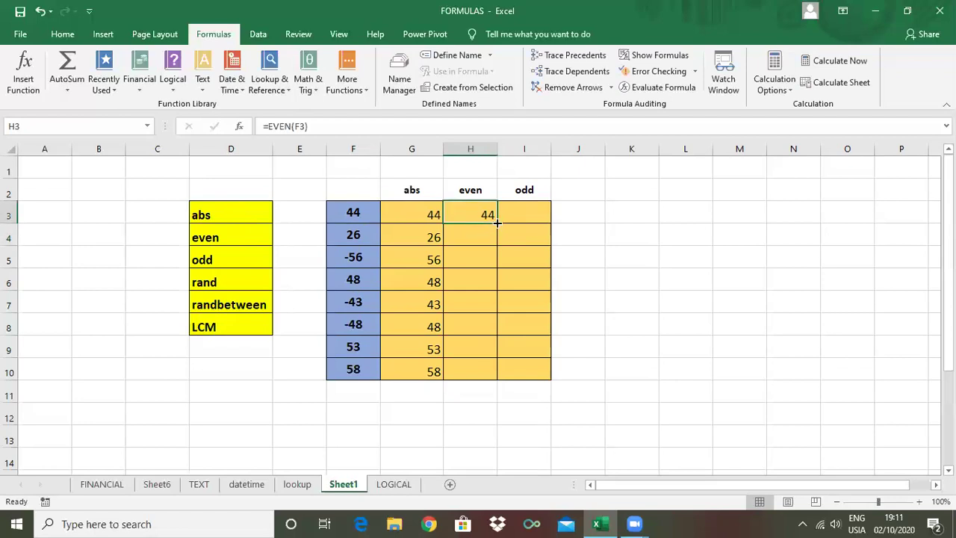
pyautogui.moveTo(497, 222); pyautogui.dragTo(497, 374)
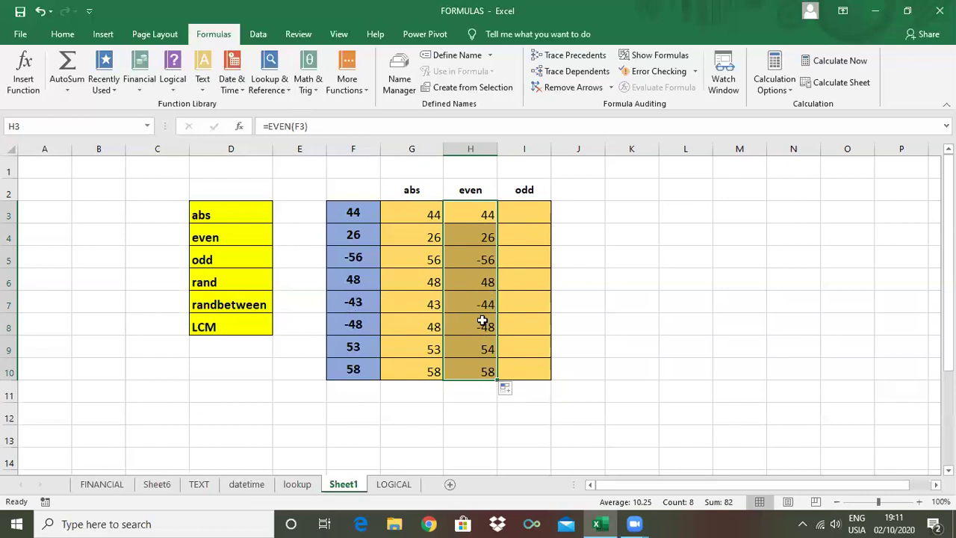
pyautogui.click(531, 304)
pyautogui.click(481, 325)
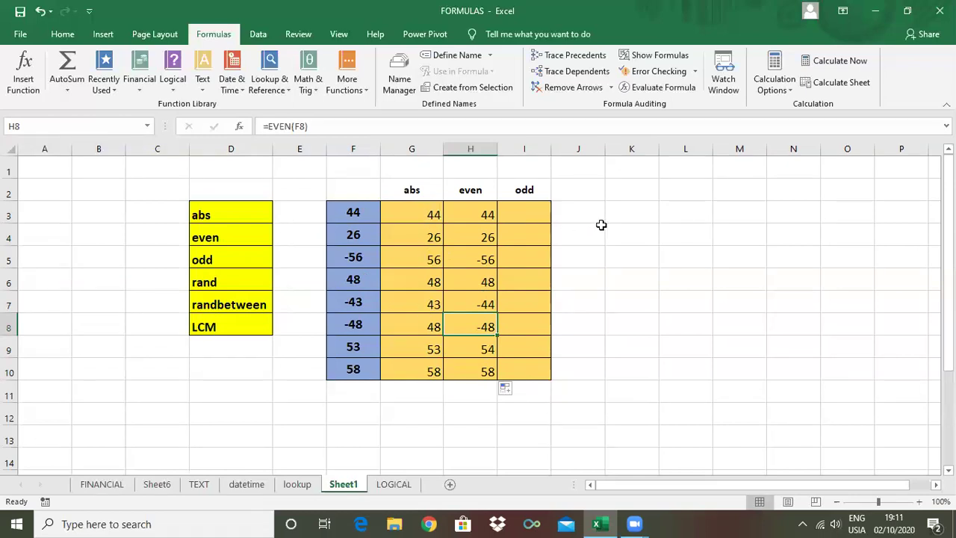
# Step: Enter a test =EVEN(G3) in K3 and fill it down to K10
pyautogui.click(634, 215)
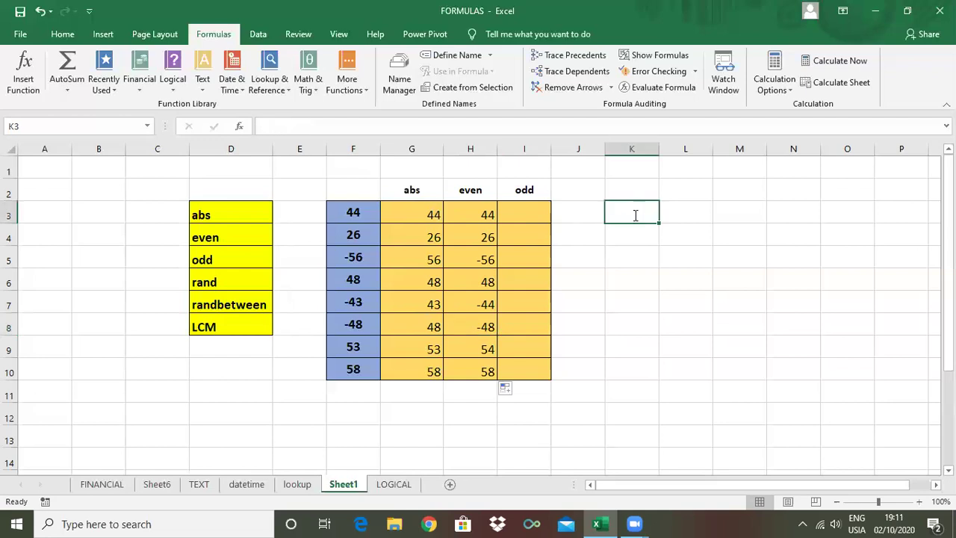
pyautogui.write('=EVEN')
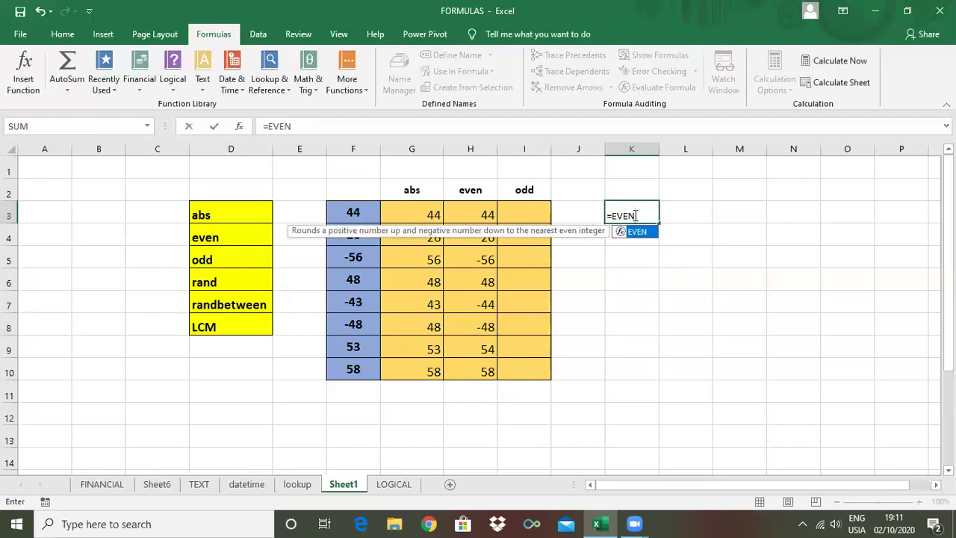
pyautogui.write('(')
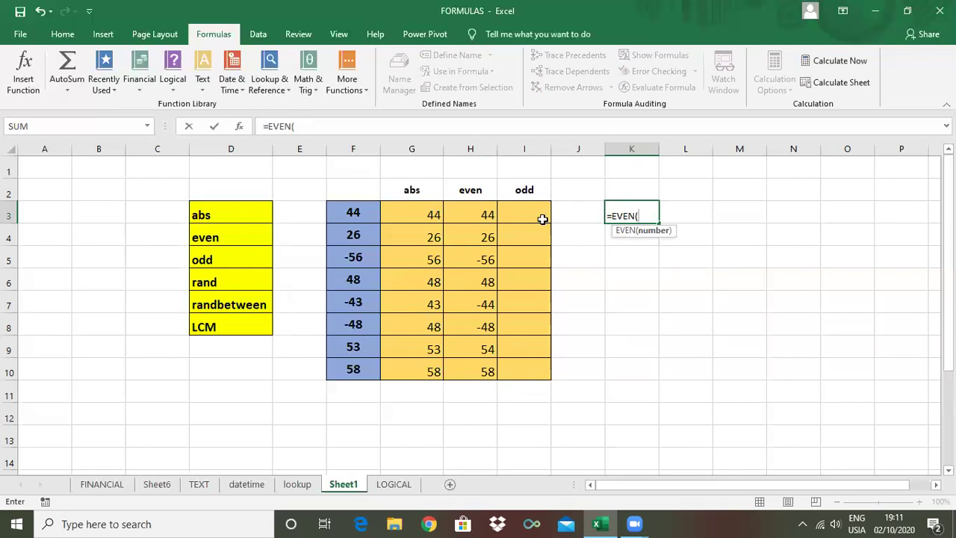
pyautogui.click(429, 220)
pyautogui.write(')')
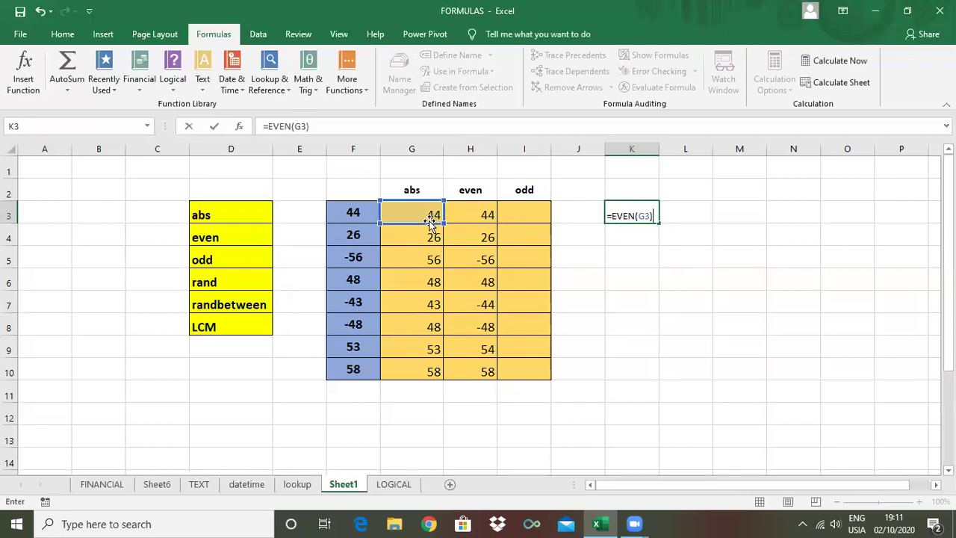
pyautogui.press('Return')
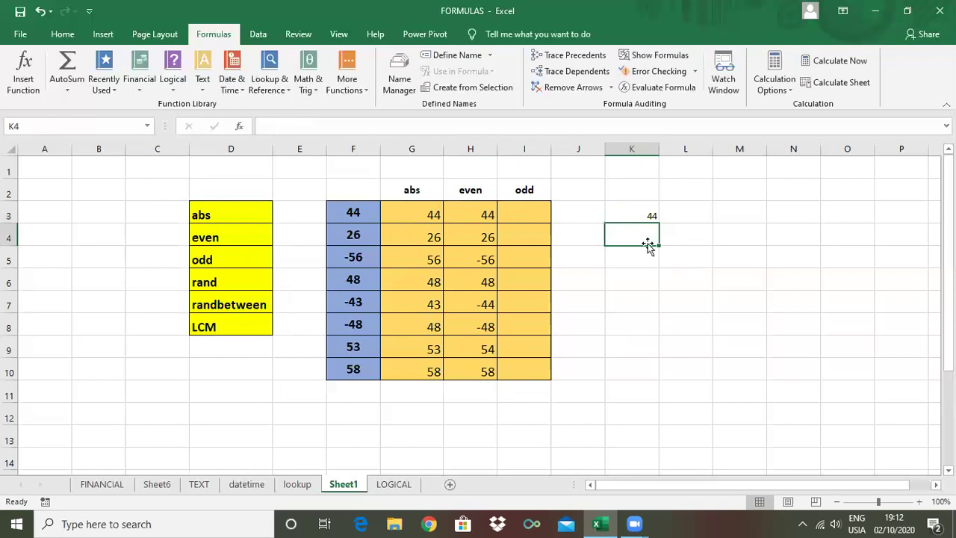
pyautogui.click(650, 218)
pyautogui.moveTo(659, 223); pyautogui.dragTo(657, 377)
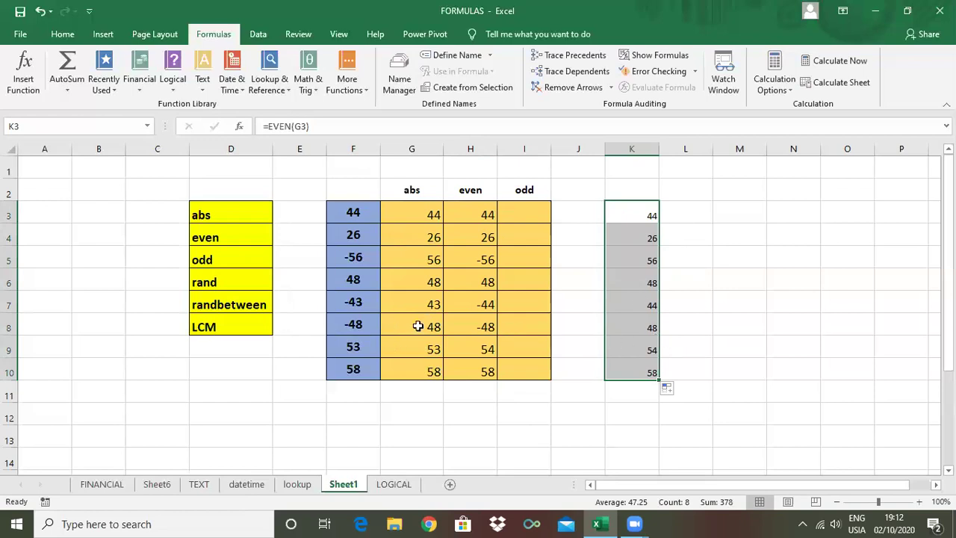
pyautogui.click(623, 307)
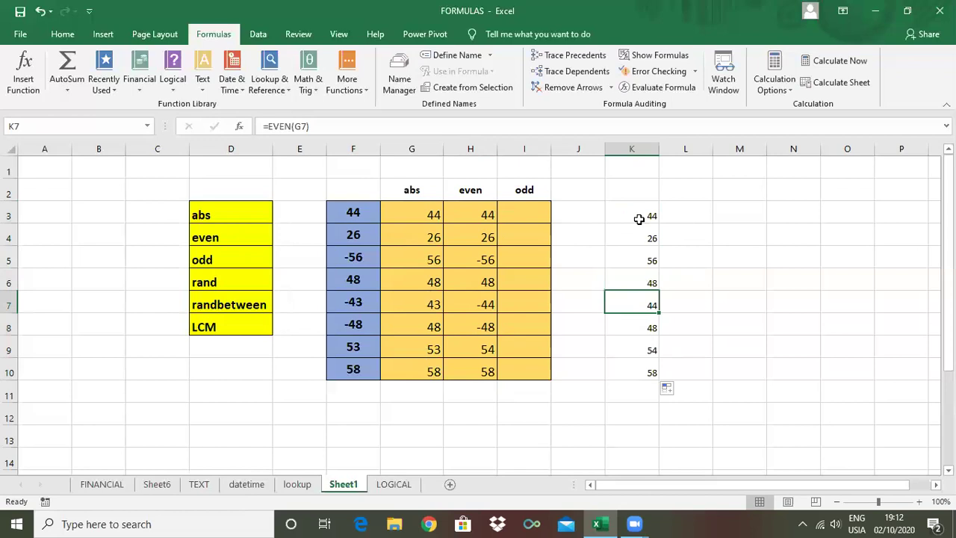
# Step: Increase the font size of K3:K10 by two steps
pyautogui.moveTo(639, 219); pyautogui.dragTo(644, 363)
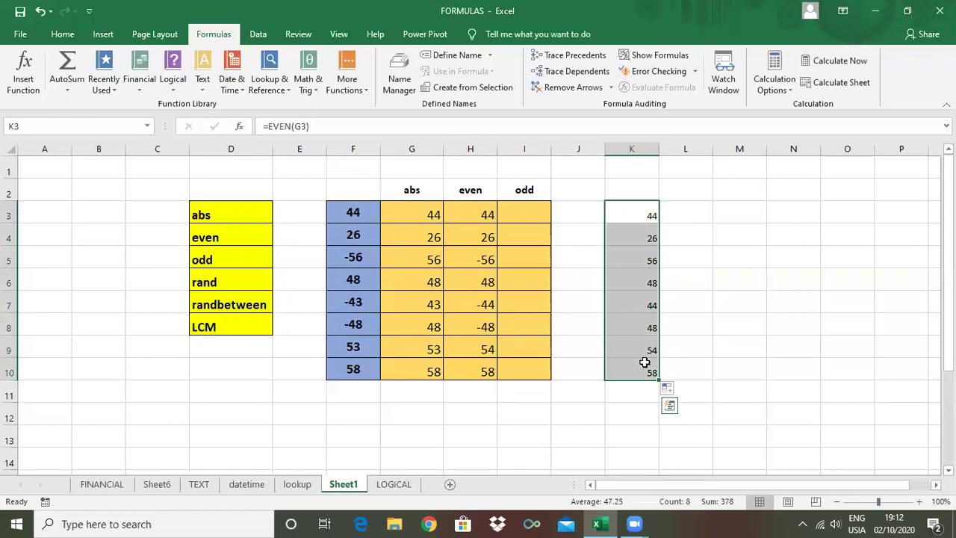
pyautogui.rightClick(647, 344)
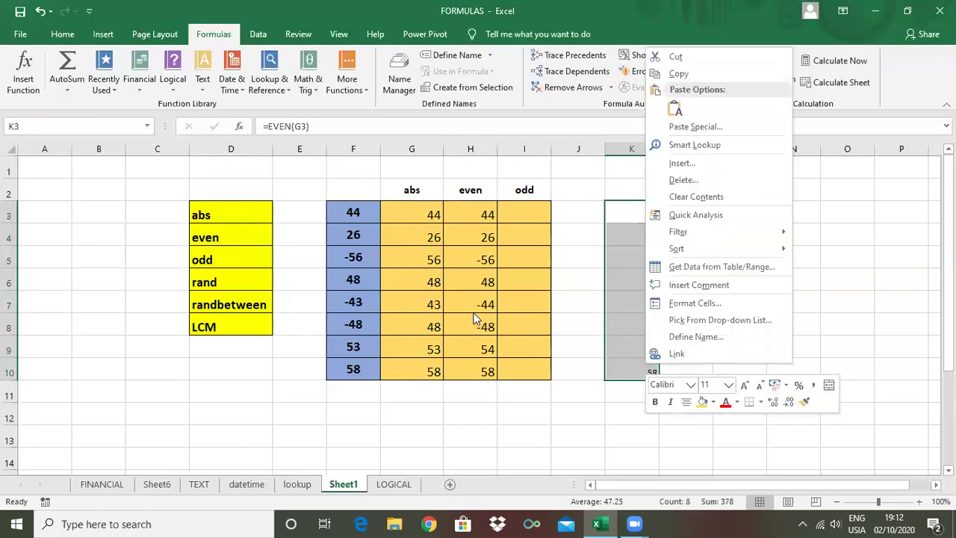
pyautogui.click(744, 386)
pyautogui.click(743, 388)
pyautogui.click(740, 322)
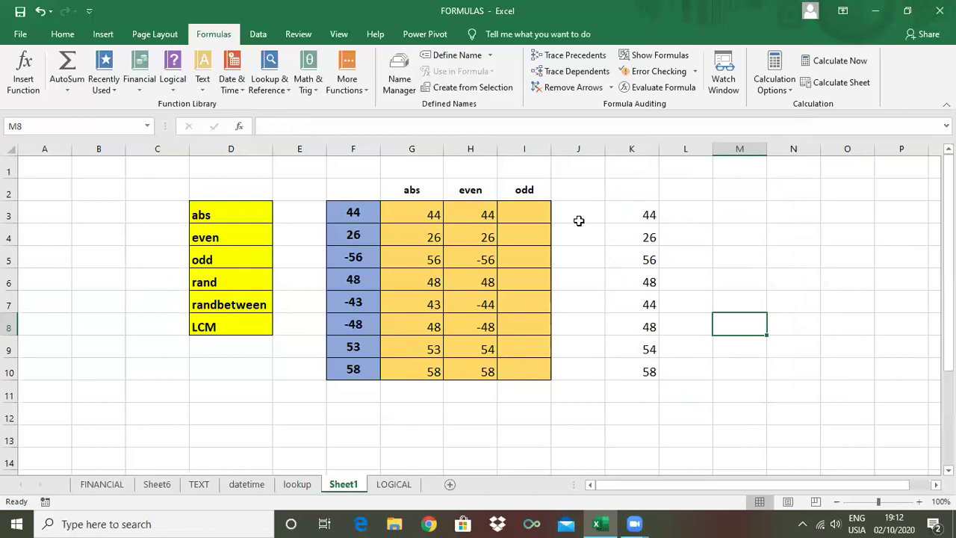
# Step: Enter =ODD(G3) in I3 and fill it to I10, showing 45, 27, 57, 49, 43, 49, 53, 59
pyautogui.click(524, 213)
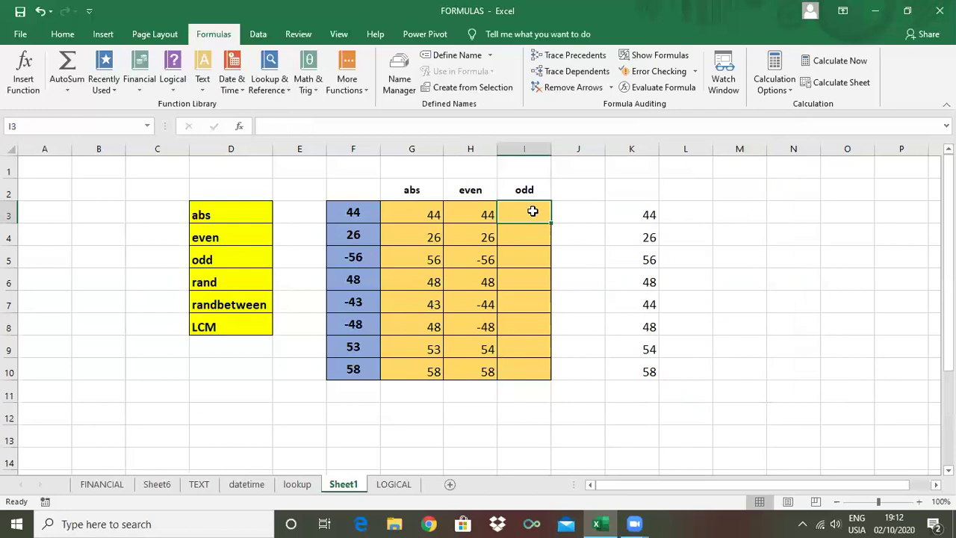
pyautogui.click(431, 215)
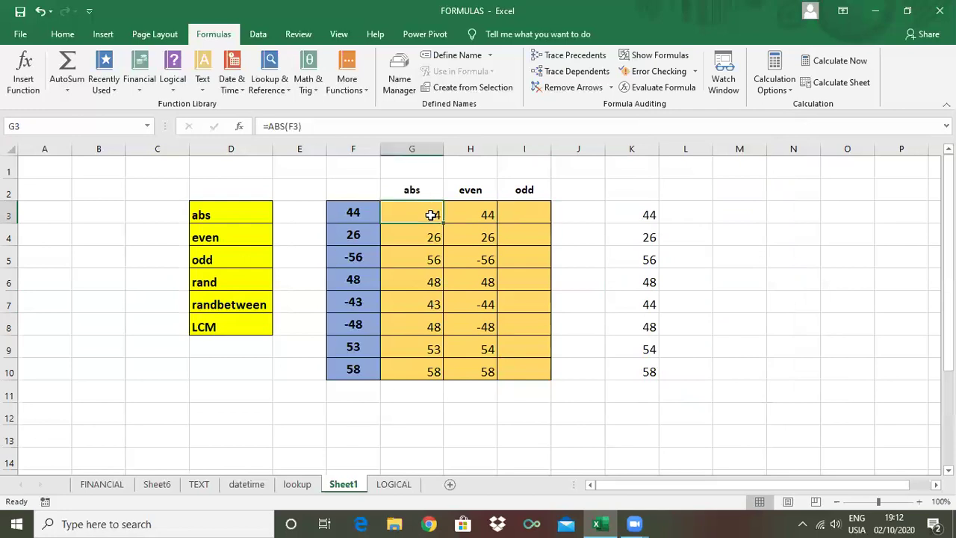
pyautogui.click(527, 213)
pyautogui.write('=')
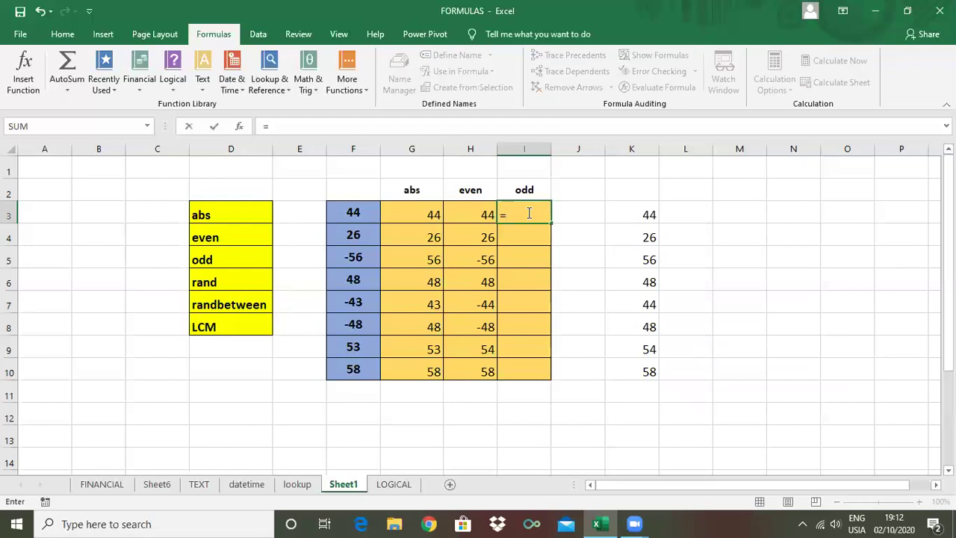
pyautogui.write('ODD')
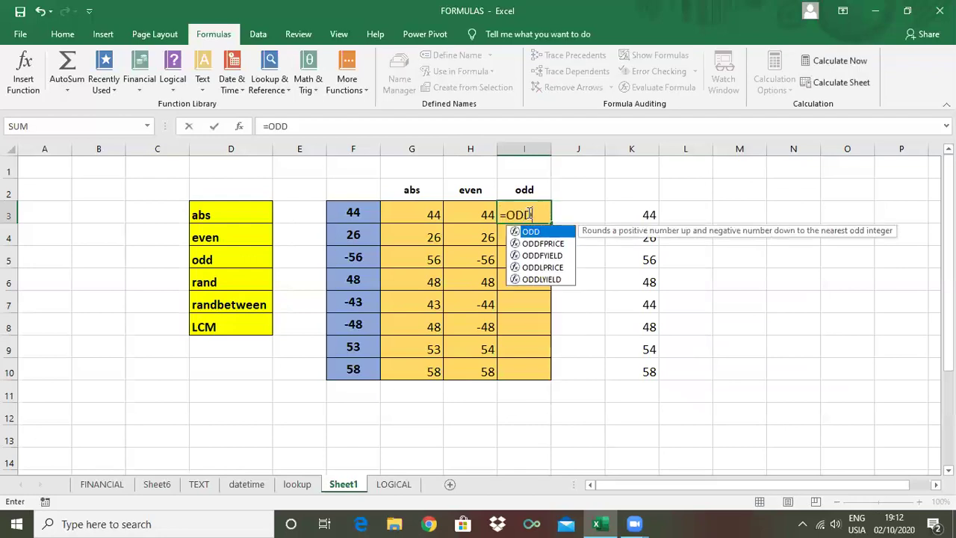
pyautogui.write('(')
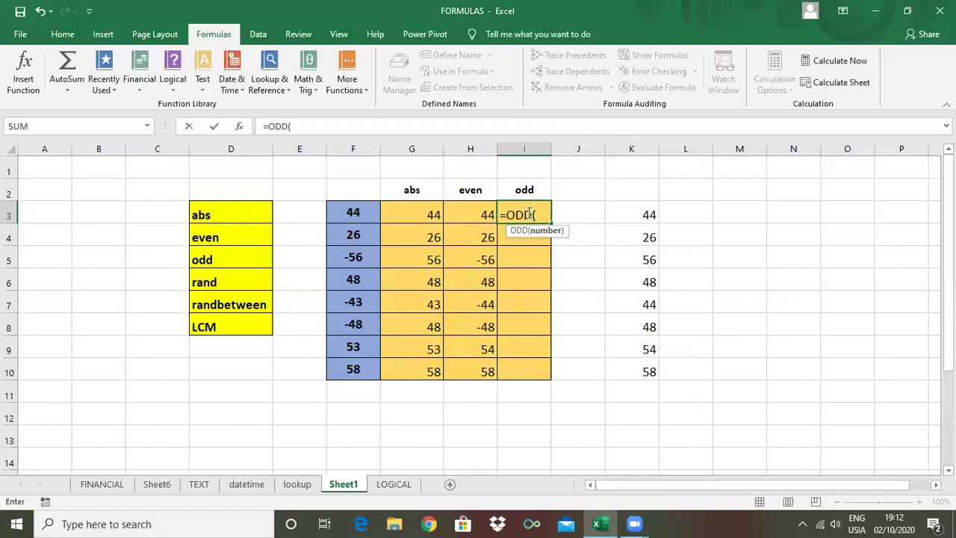
pyautogui.click(433, 214)
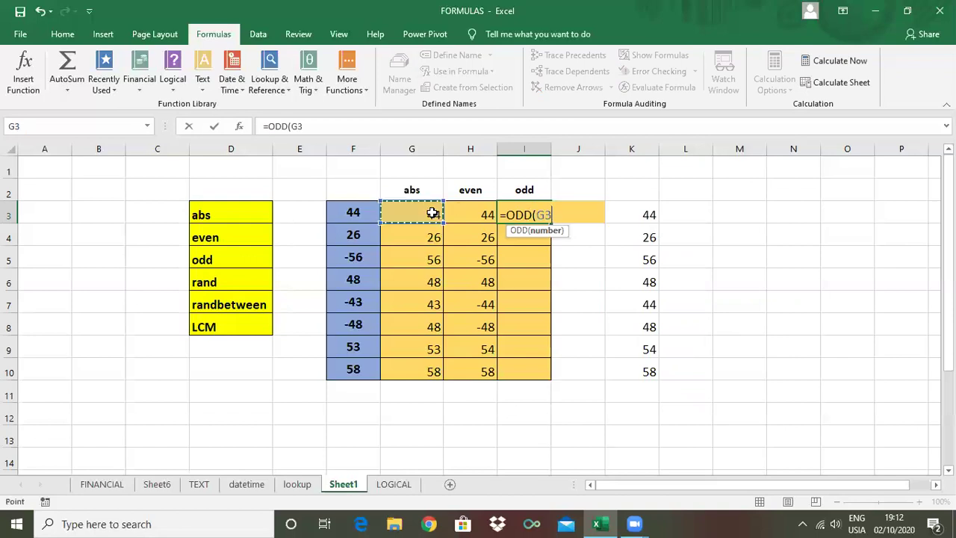
pyautogui.write(')')
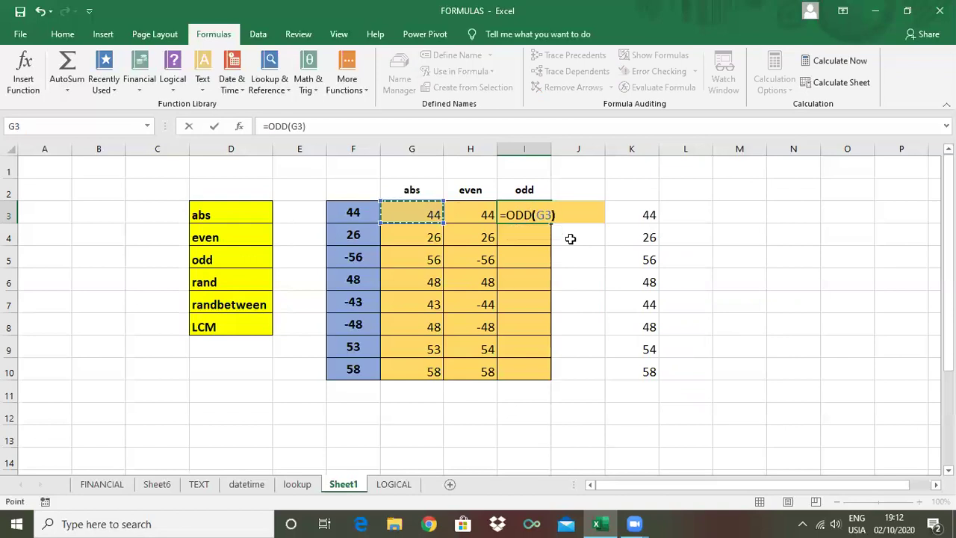
pyautogui.press('Return')
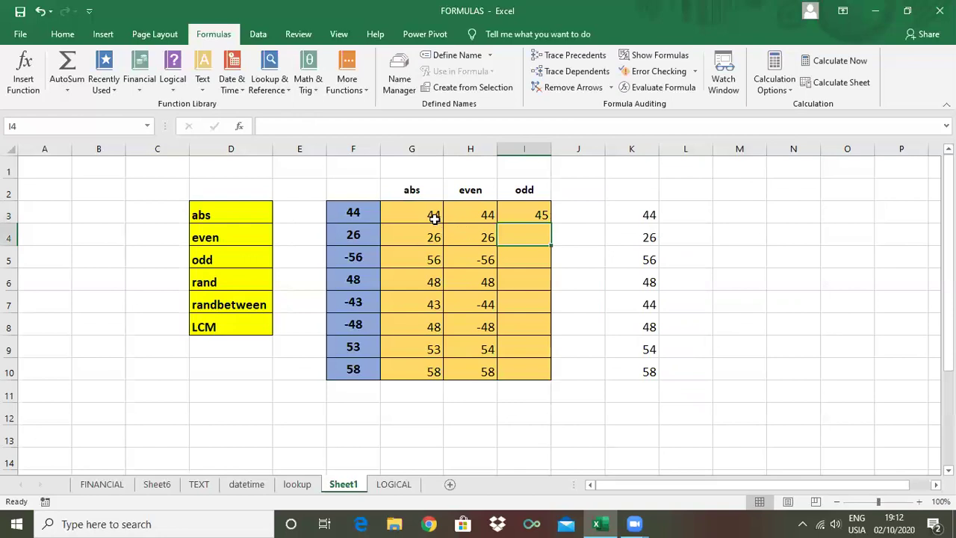
pyautogui.click(544, 215)
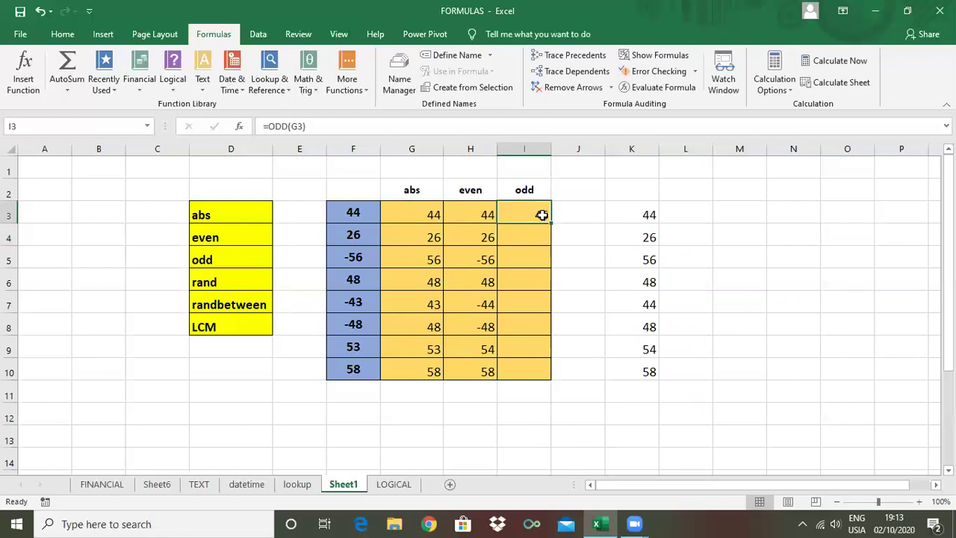
pyautogui.moveTo(551, 225); pyautogui.dragTo(552, 382)
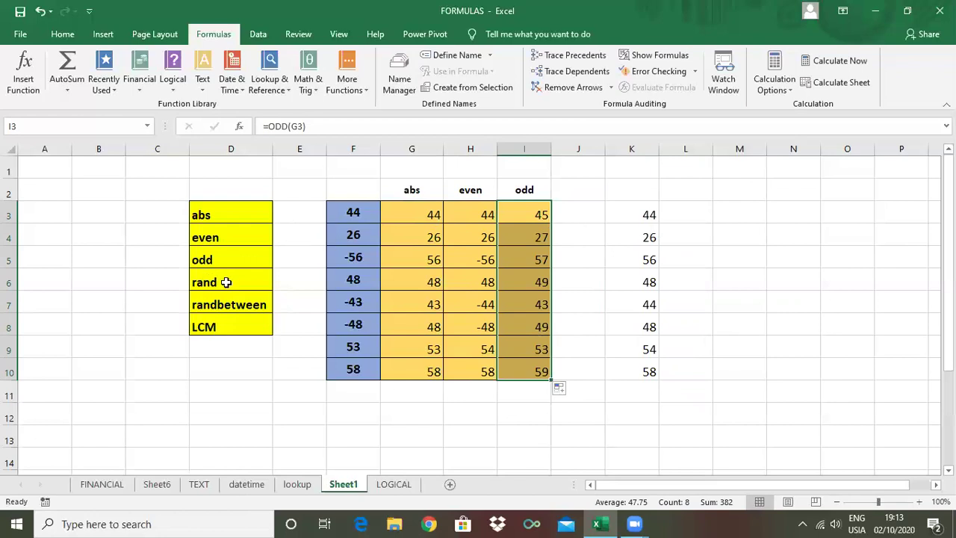
# Step: Clear the test values from K3:K10 and widen column K slightly
pyautogui.moveTo(636, 218); pyautogui.dragTo(643, 371)
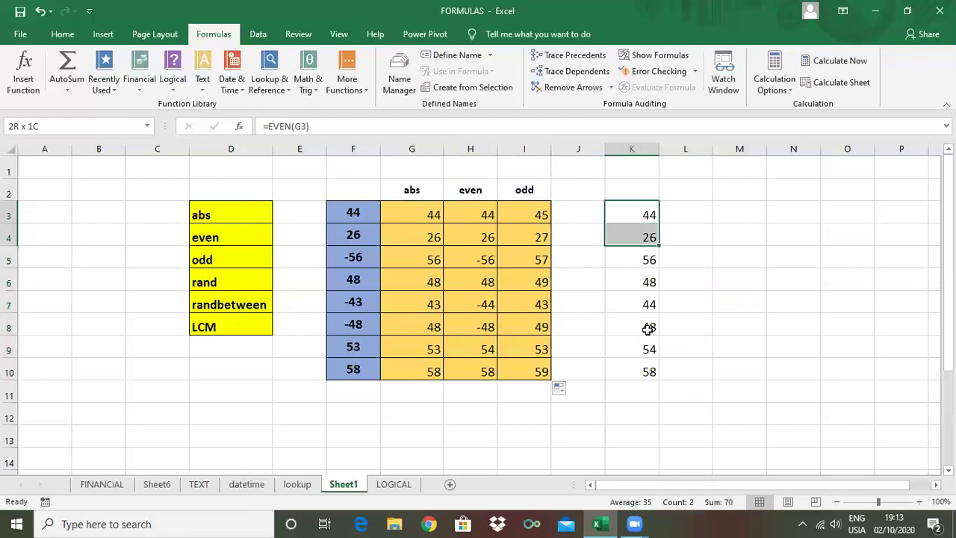
pyautogui.press('Delete')
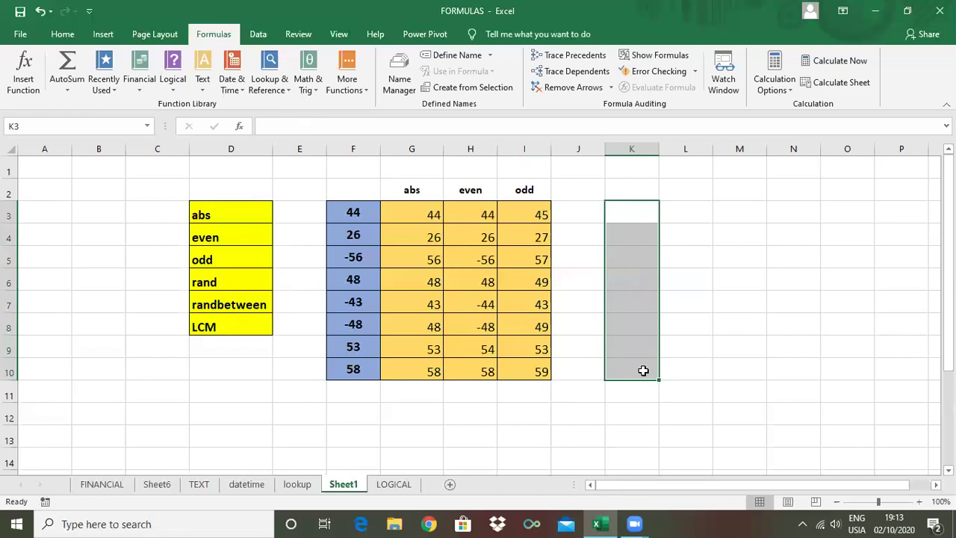
pyautogui.click(688, 301)
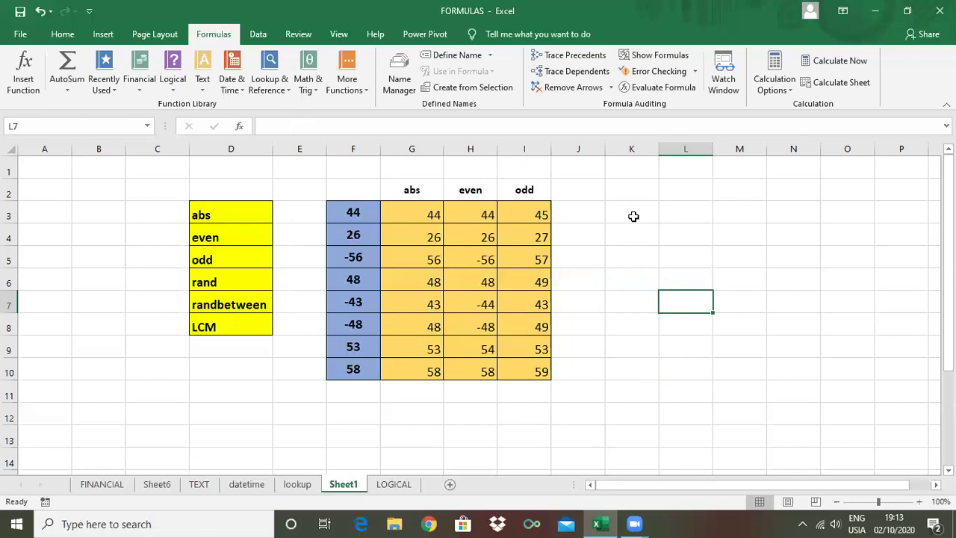
pyautogui.write('rand')
pyautogui.press('BackSpace')
pyautogui.press('BackSpace')
pyautogui.press('BackSpace')
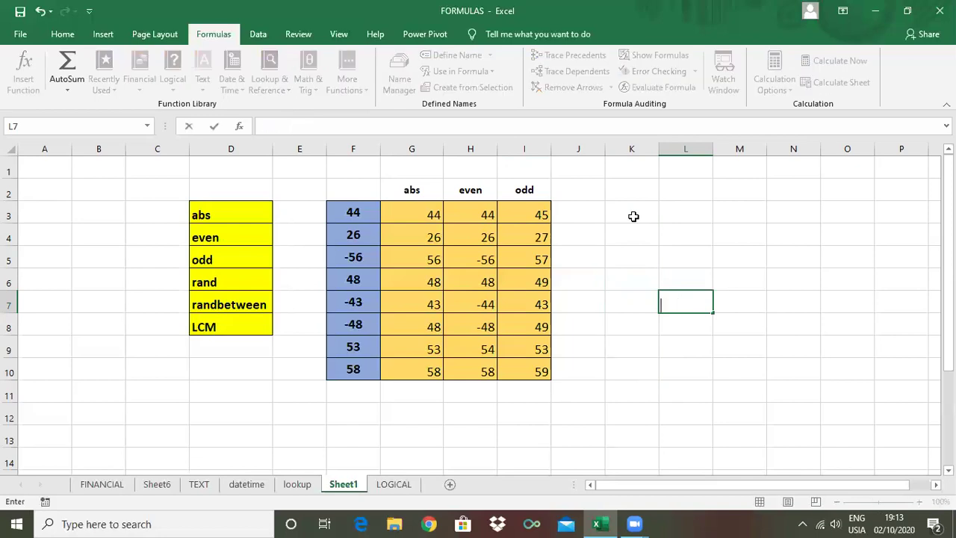
pyautogui.click(633, 217)
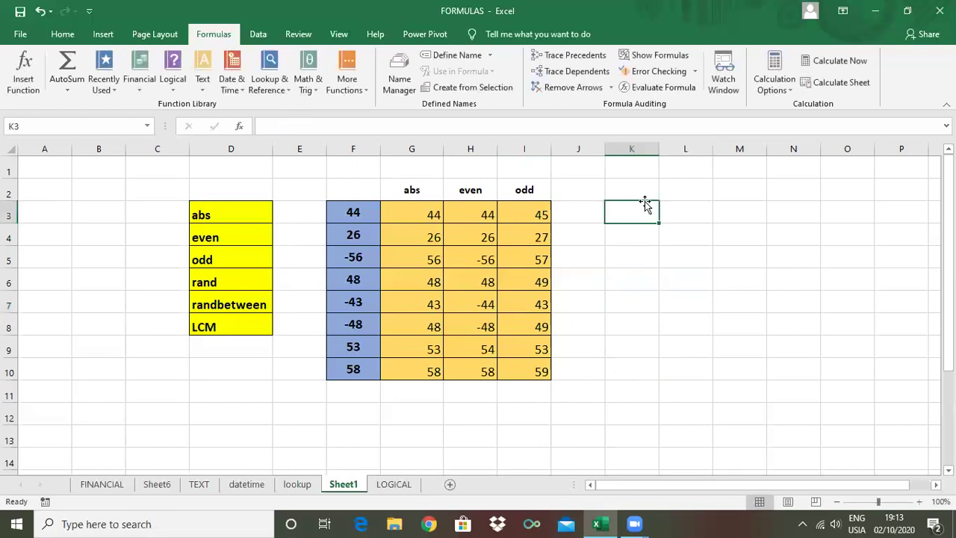
pyautogui.moveTo(659, 150); pyautogui.dragTo(672, 149)
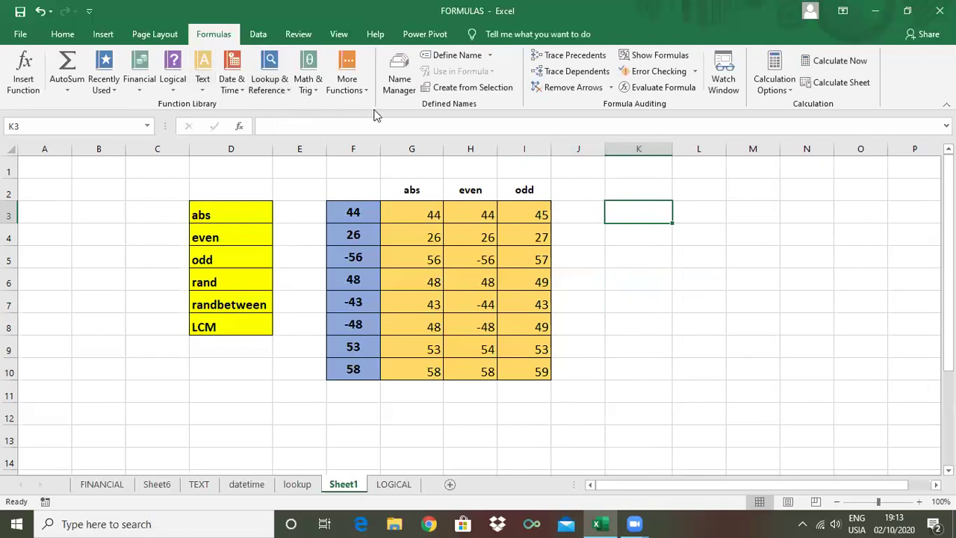
# Step: Set K3's font size to 18 and enter =RAND() there, showing 0.60912
pyautogui.click(63, 35)
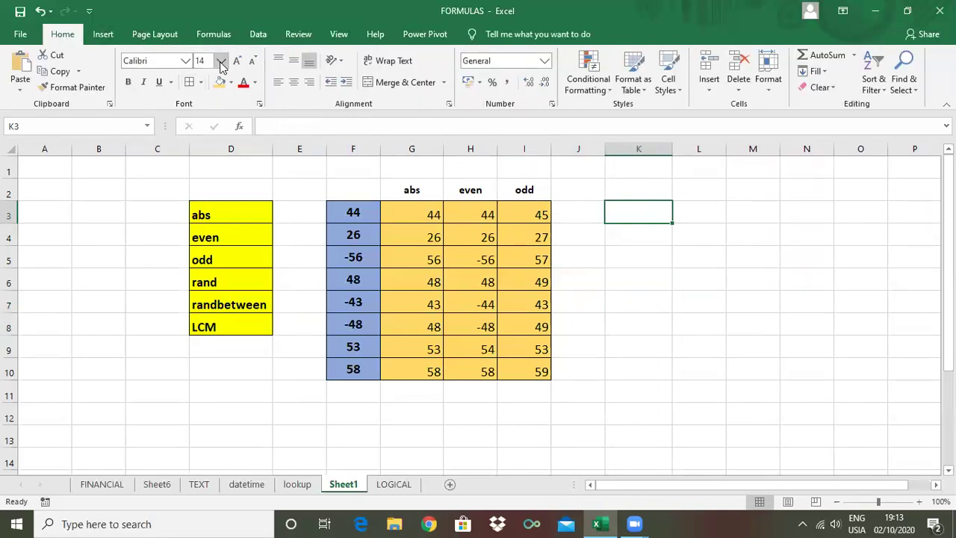
pyautogui.click(237, 62)
pyautogui.click(237, 62)
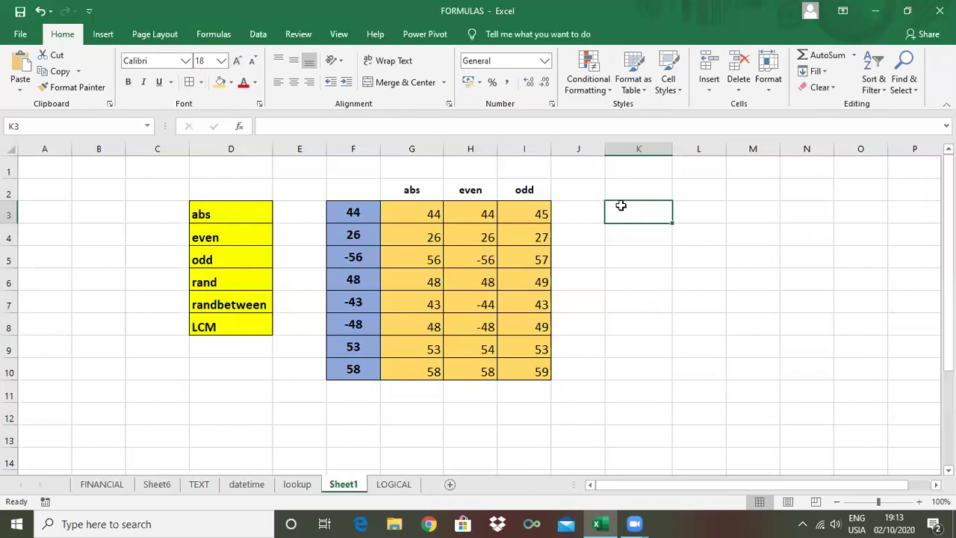
pyautogui.write('=rand')
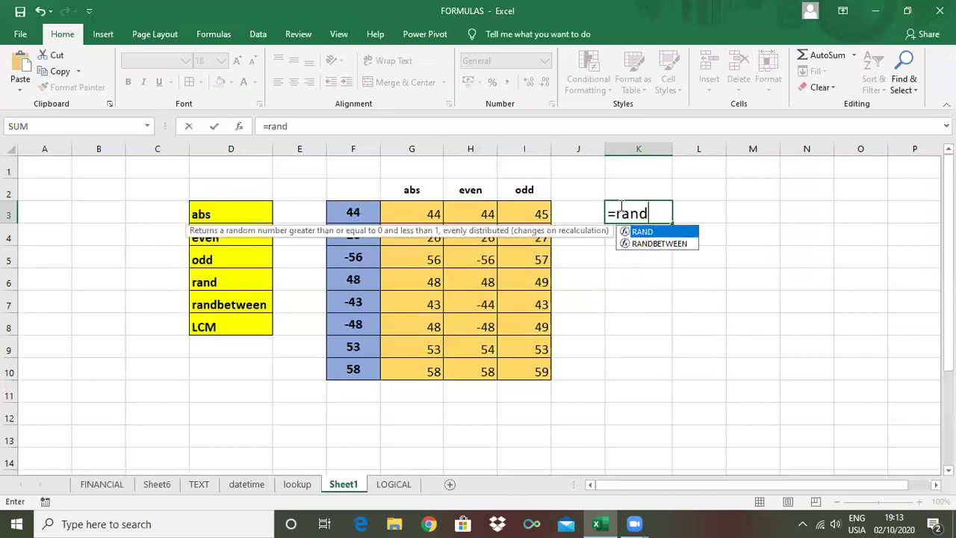
pyautogui.write('(')
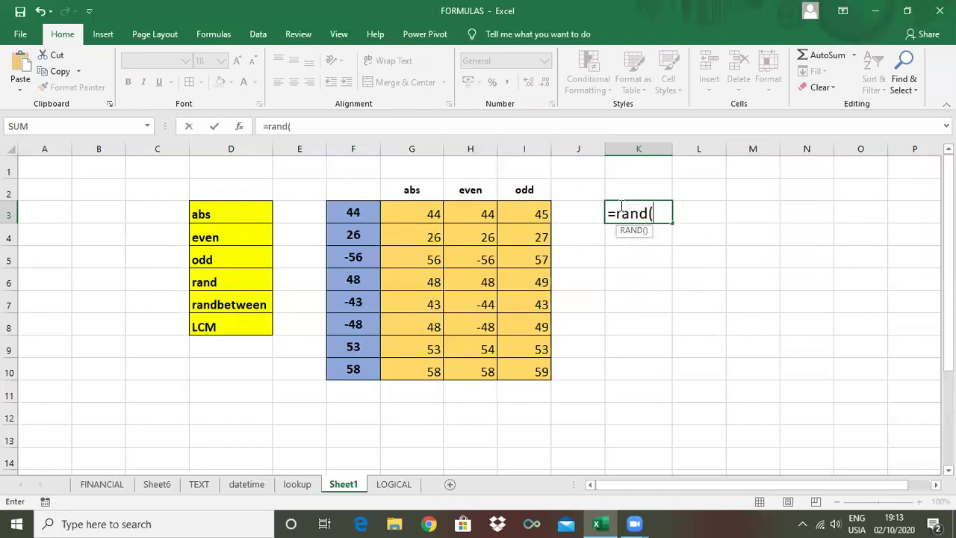
pyautogui.write(')')
pyautogui.press('Return')
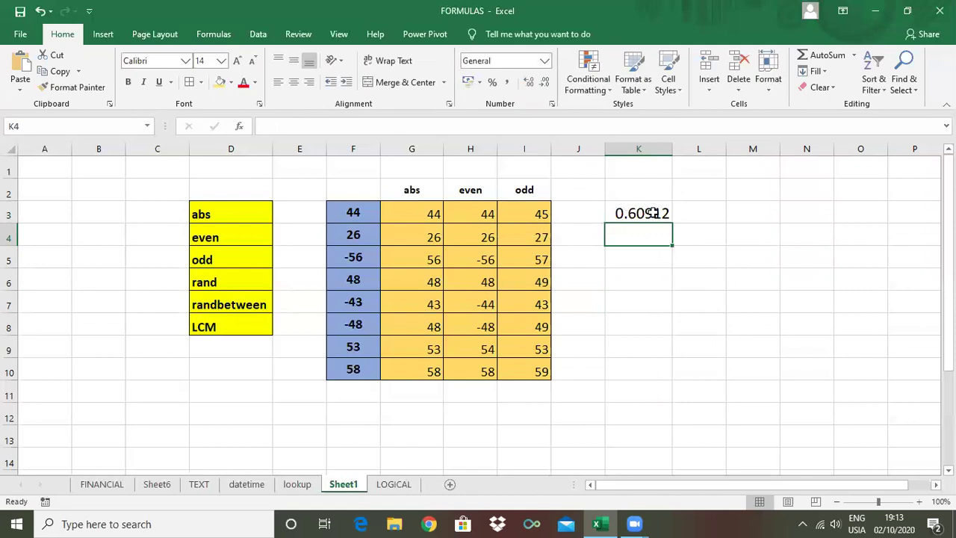
pyautogui.click(652, 212)
pyautogui.moveTo(672, 222); pyautogui.dragTo(671, 380)
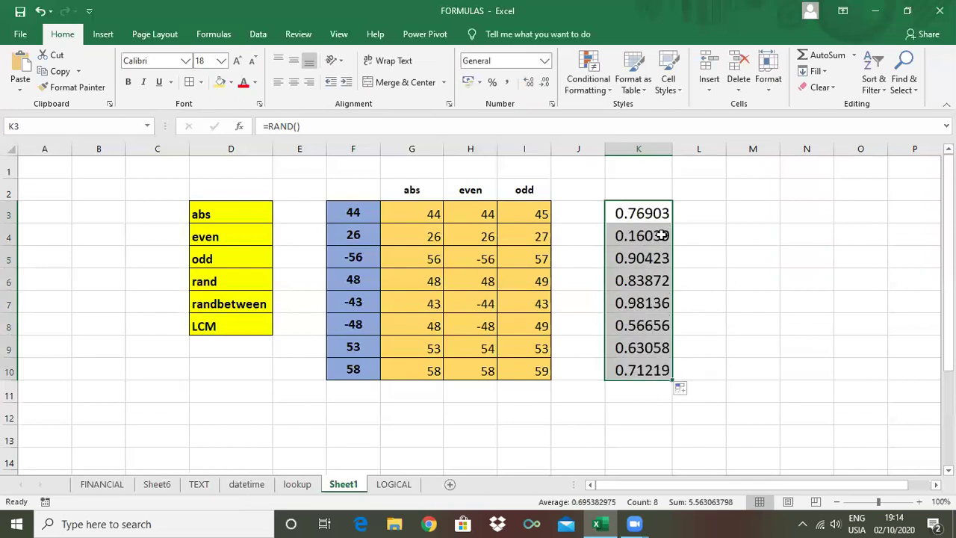
pyautogui.click(694, 257)
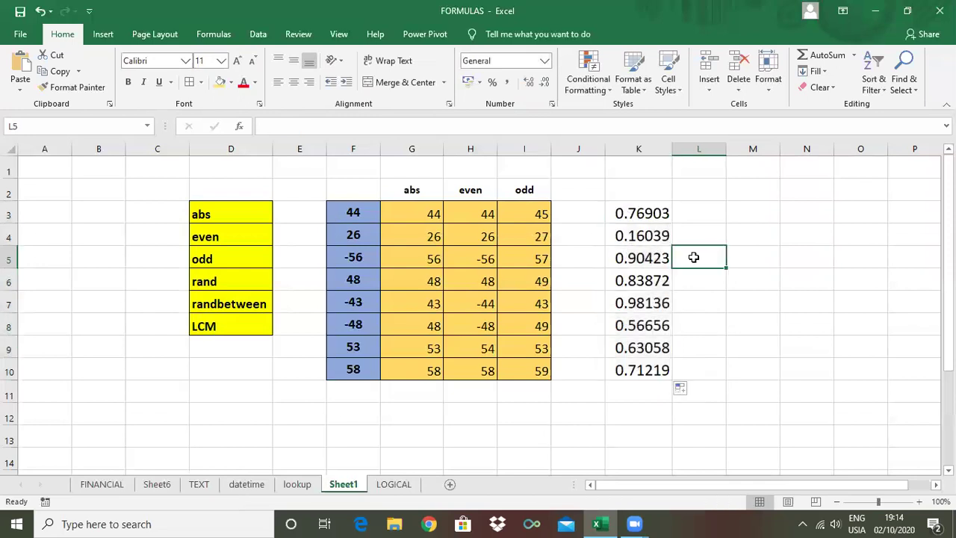
pyautogui.click(653, 215)
pyautogui.click(666, 254)
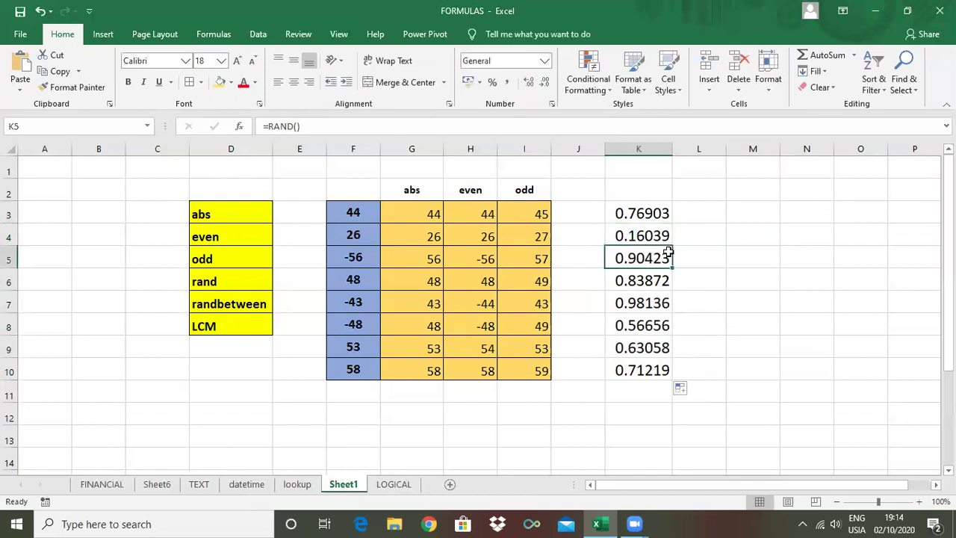
pyautogui.click(667, 307)
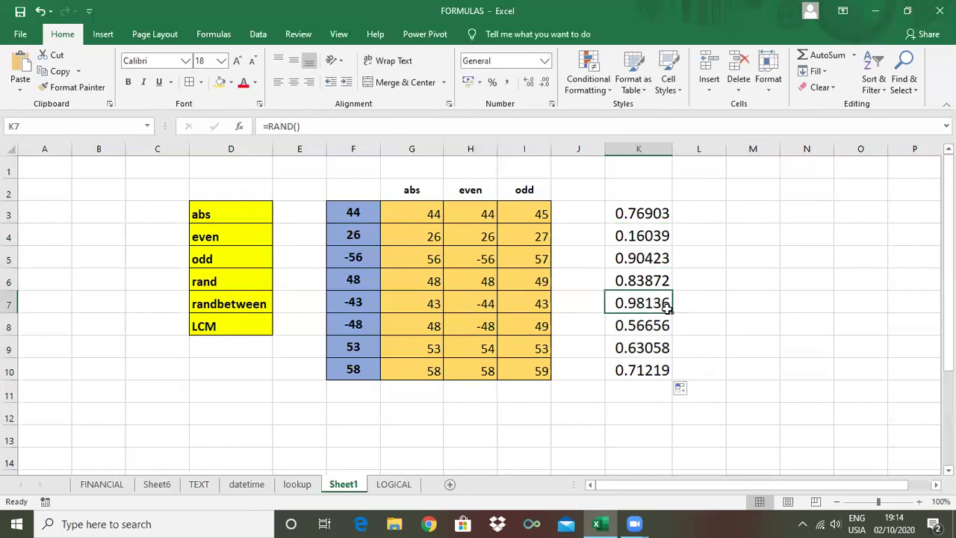
pyautogui.click(693, 231)
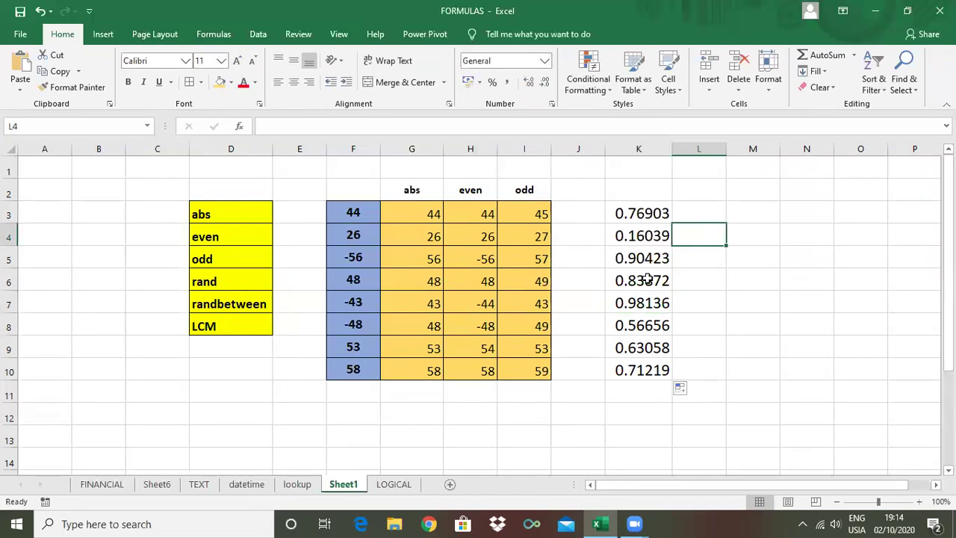
pyautogui.click(702, 215)
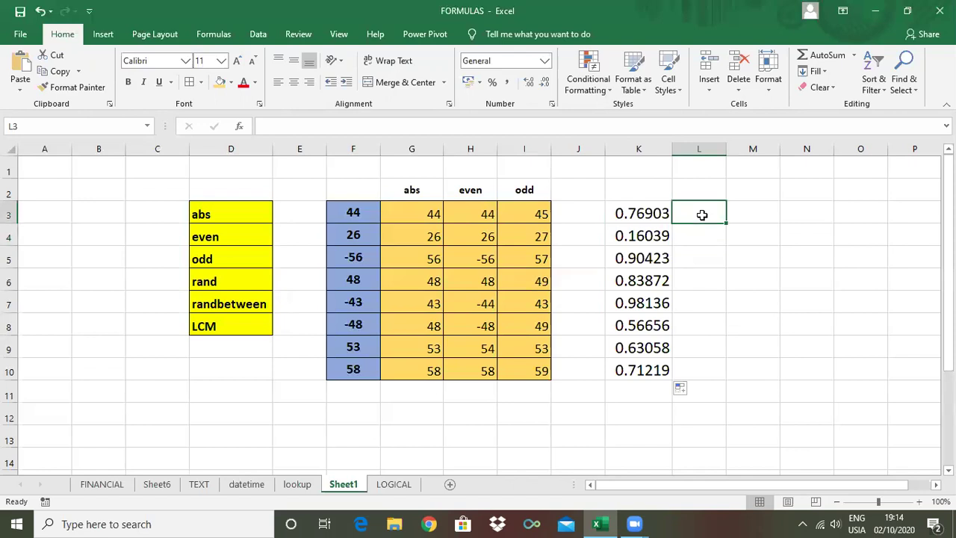
pyautogui.click(757, 233)
pyautogui.click(753, 213)
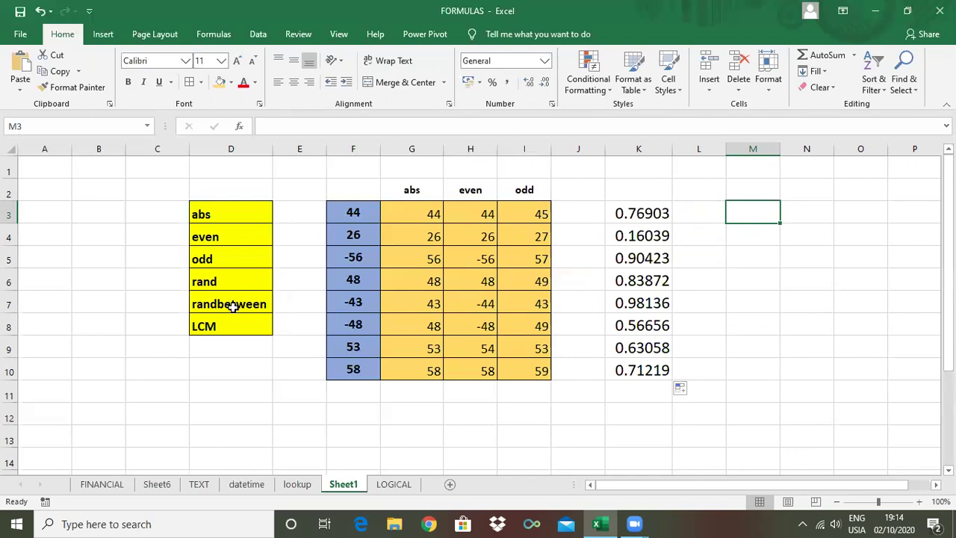
pyautogui.write('=')
pyautogui.press('BackSpace')
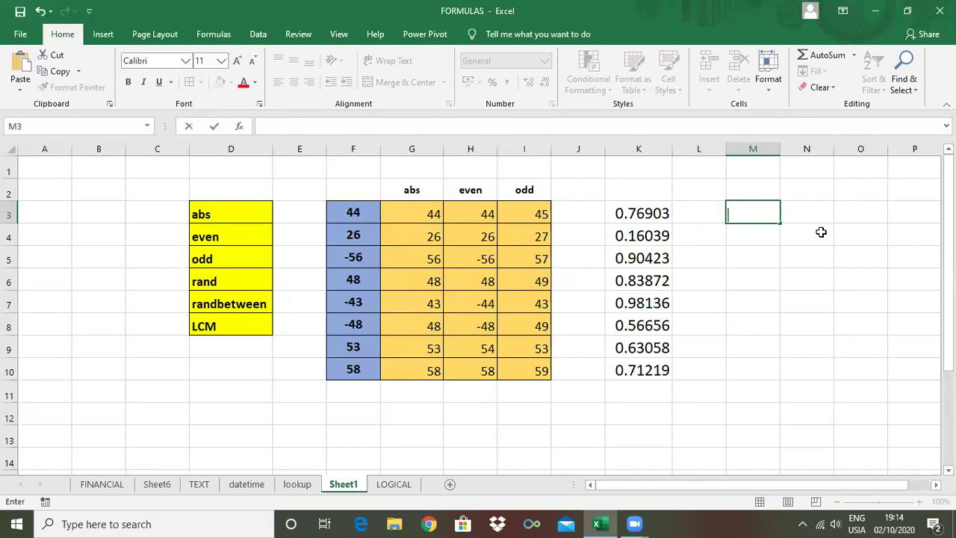
# Step: Enter =RANDBETWEEN(10,50) in M3, which shows 42
pyautogui.write('=')
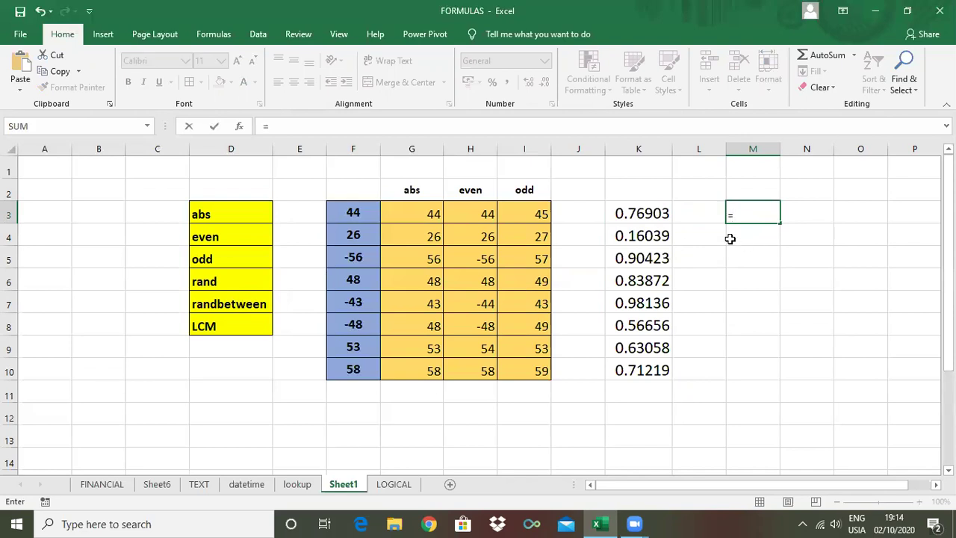
pyautogui.write('rand')
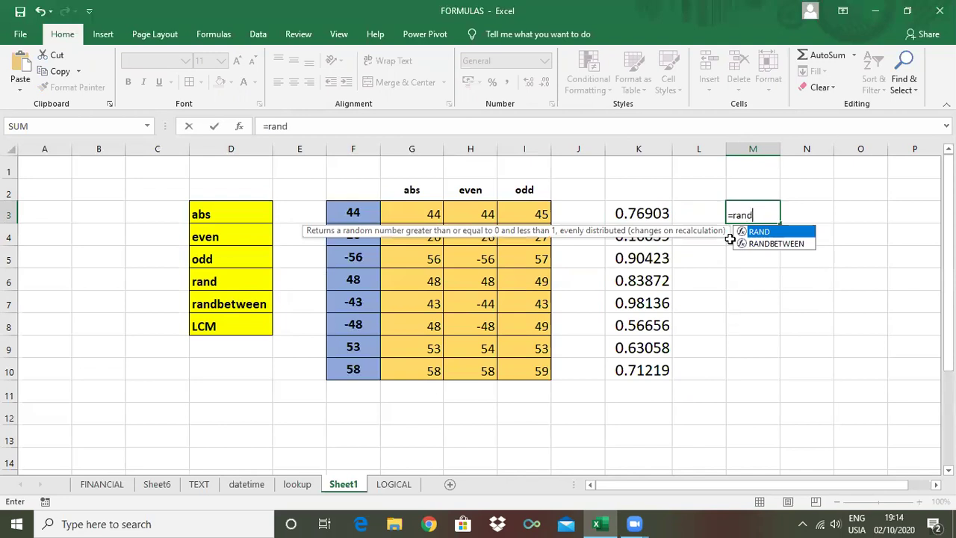
pyautogui.write('be')
pyautogui.press('Tab')
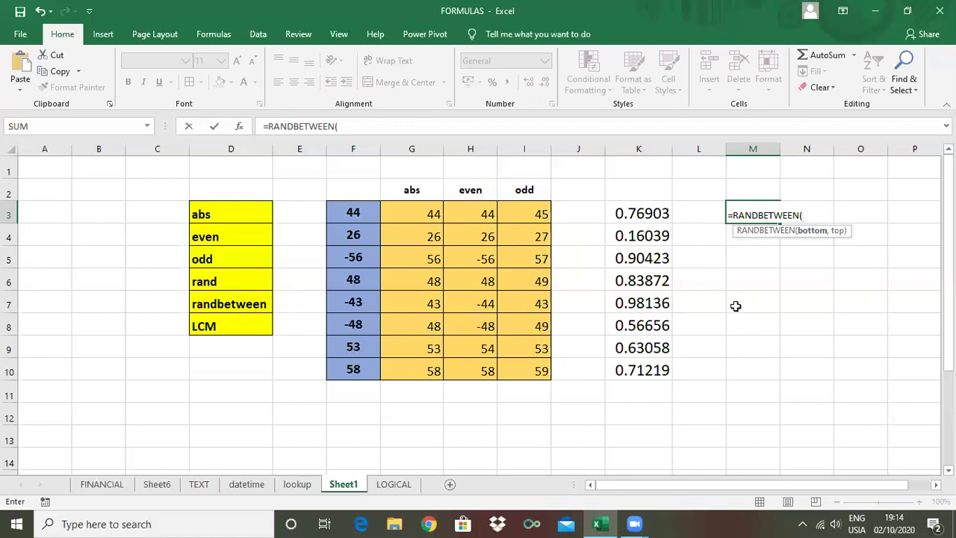
pyautogui.write('10,50')
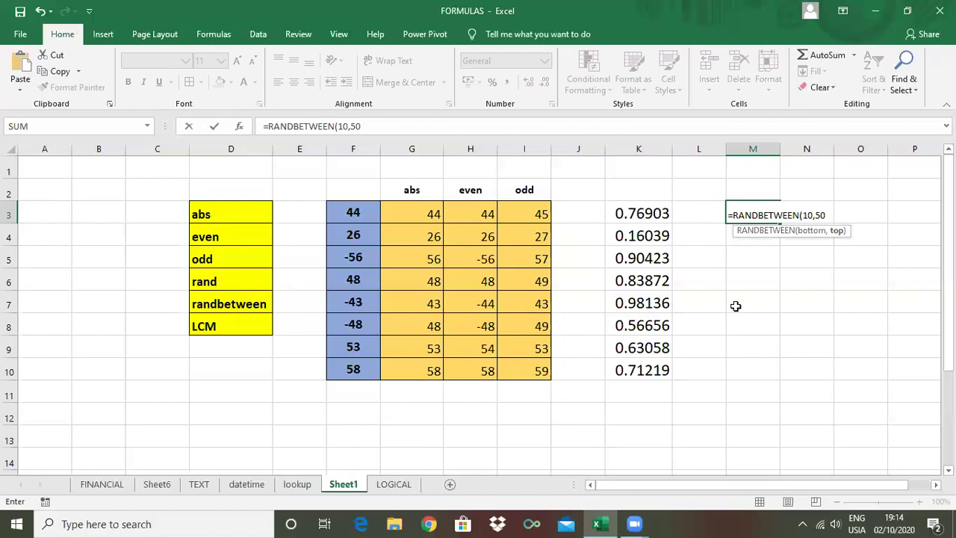
pyautogui.write(')')
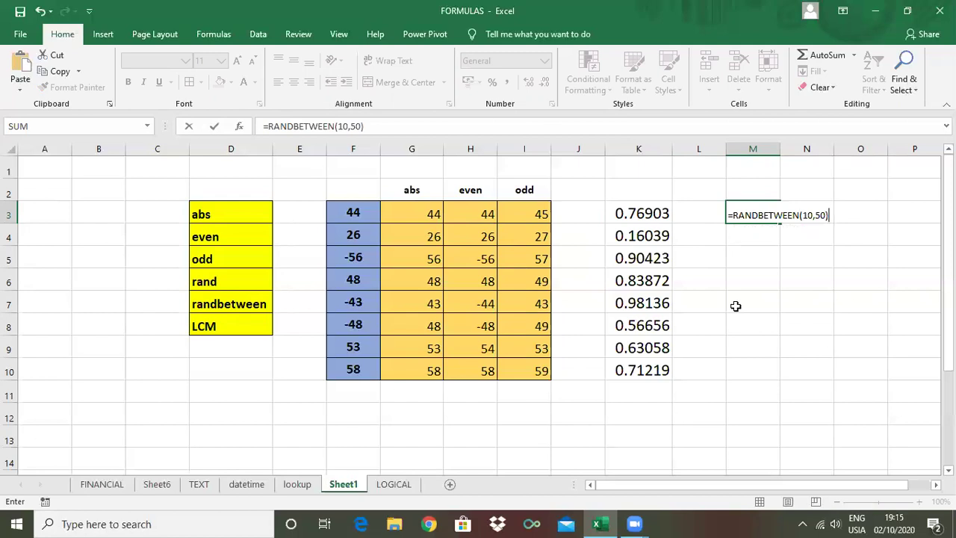
pyautogui.press('Return')
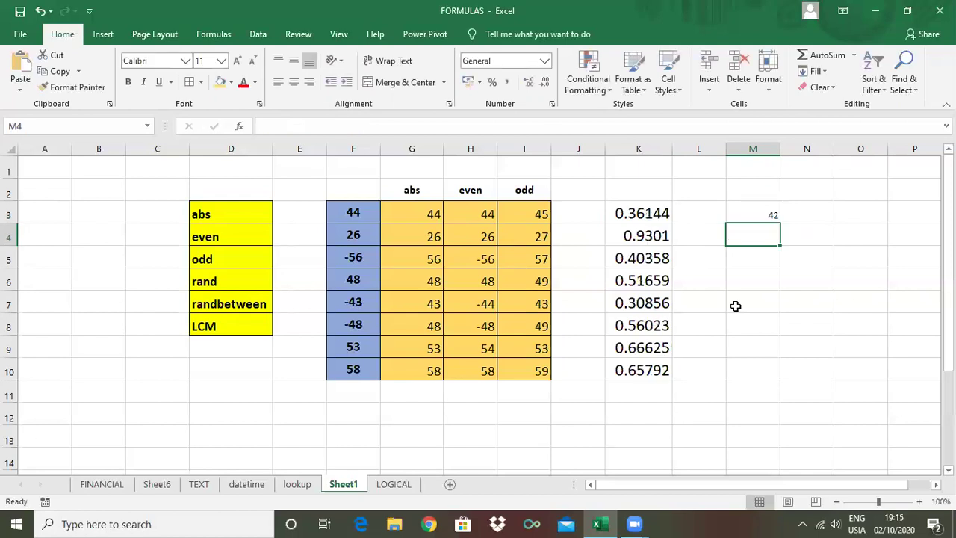
# Step: Copy =RANDBETWEEN(10,50) from M3 down to M12 and spot-check the copied formulas
pyautogui.click(772, 215)
pyautogui.write('=RANDBETWEEN(10,50)')
pyautogui.moveTo(779, 224); pyautogui.dragTo(778, 425)
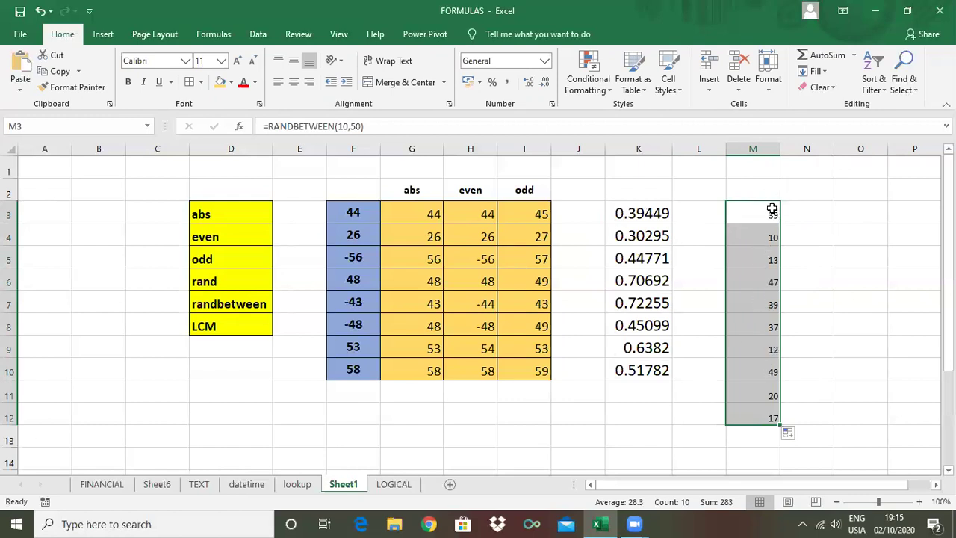
pyautogui.click(810, 253)
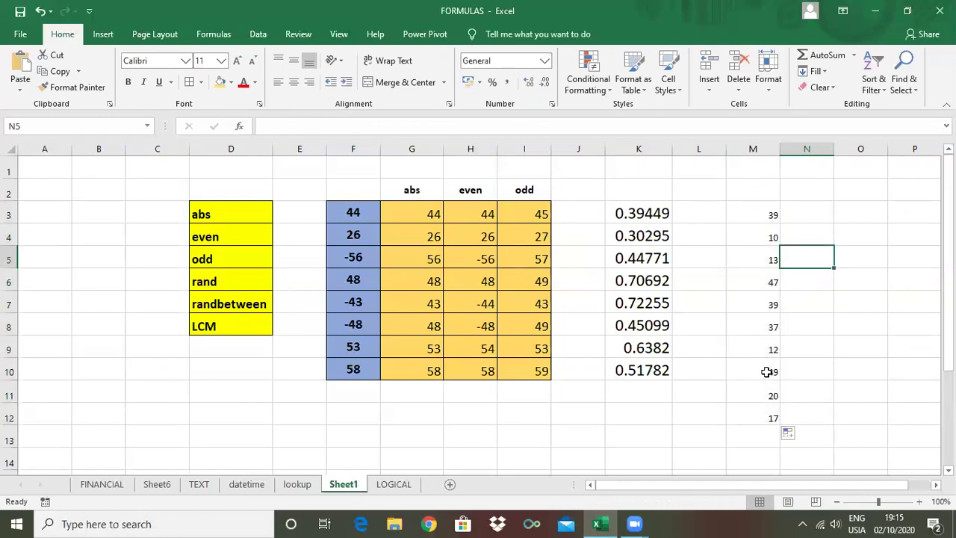
pyautogui.click(770, 421)
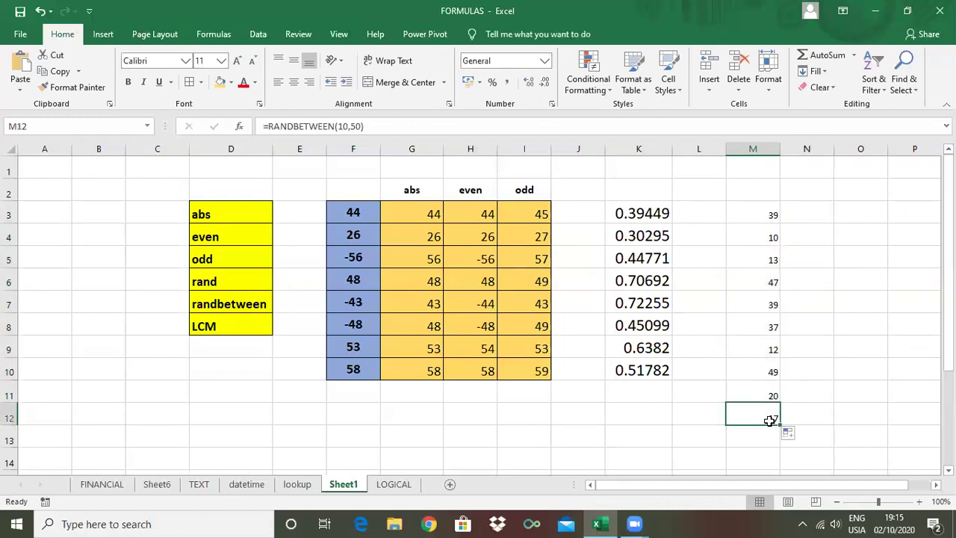
pyautogui.click(765, 214)
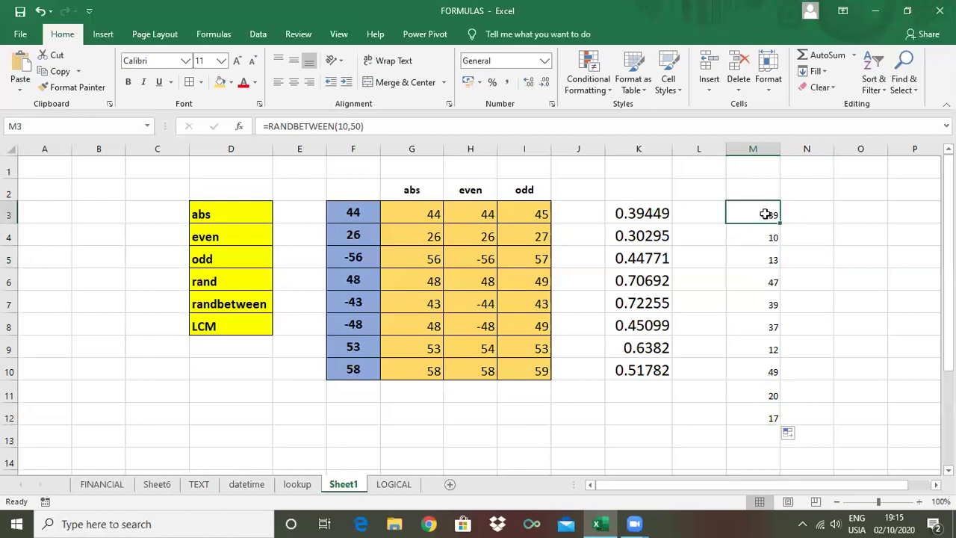
pyautogui.click(774, 260)
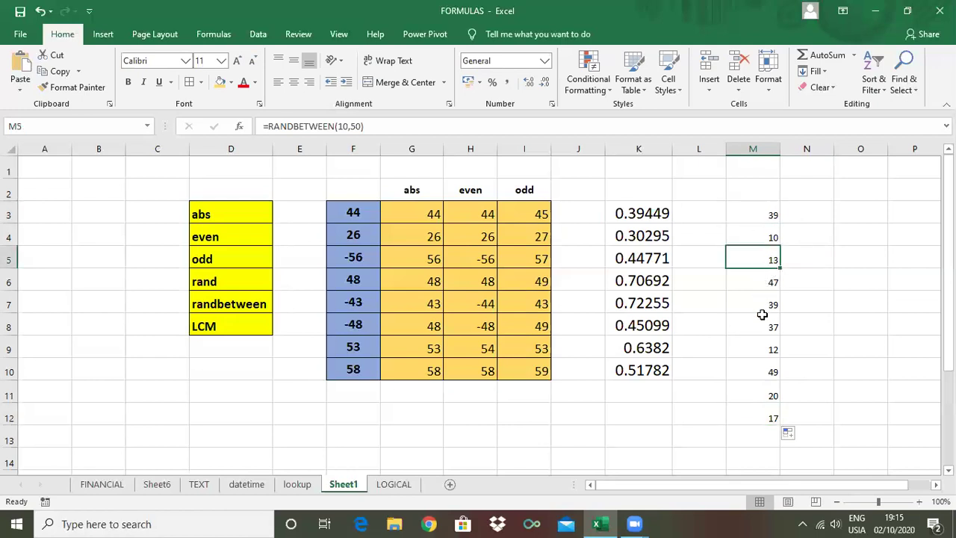
pyautogui.click(768, 371)
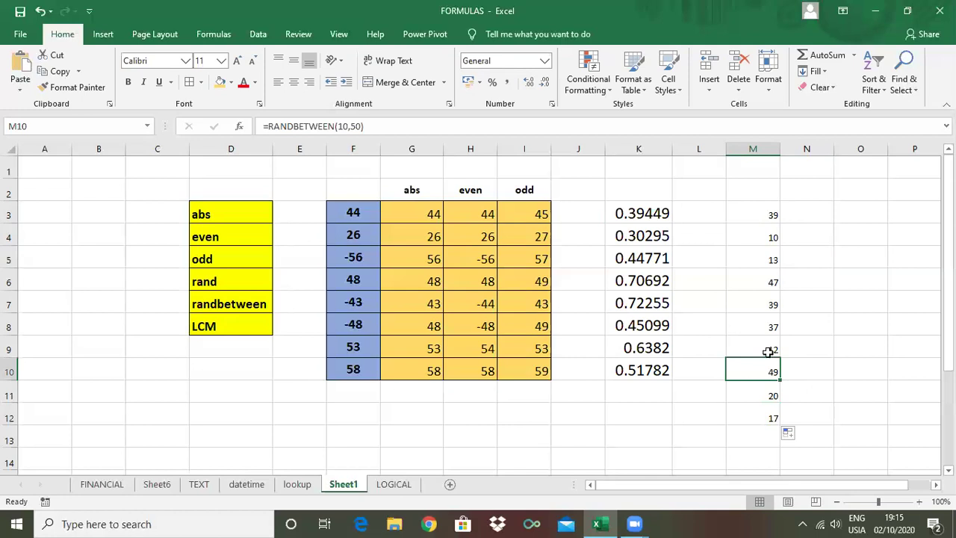
pyautogui.click(762, 328)
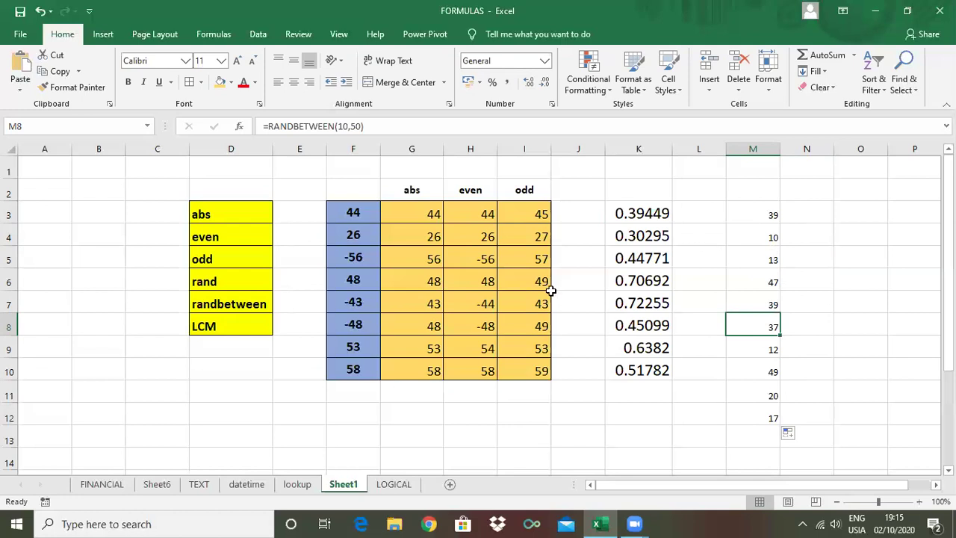
pyautogui.click(241, 333)
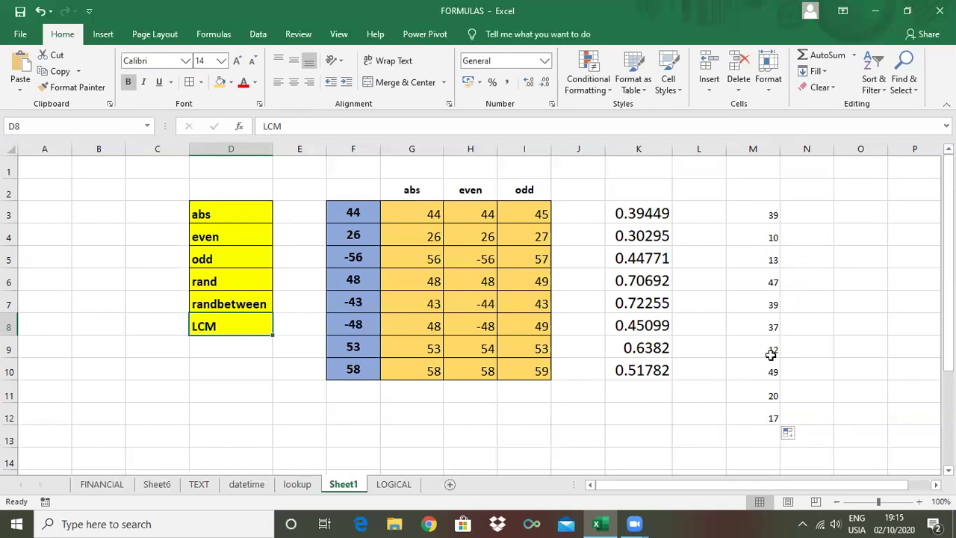
# Step: Enter =LCM(M4,M9,M11) in N4, which returns 200
pyautogui.click(815, 237)
pyautogui.write('=')
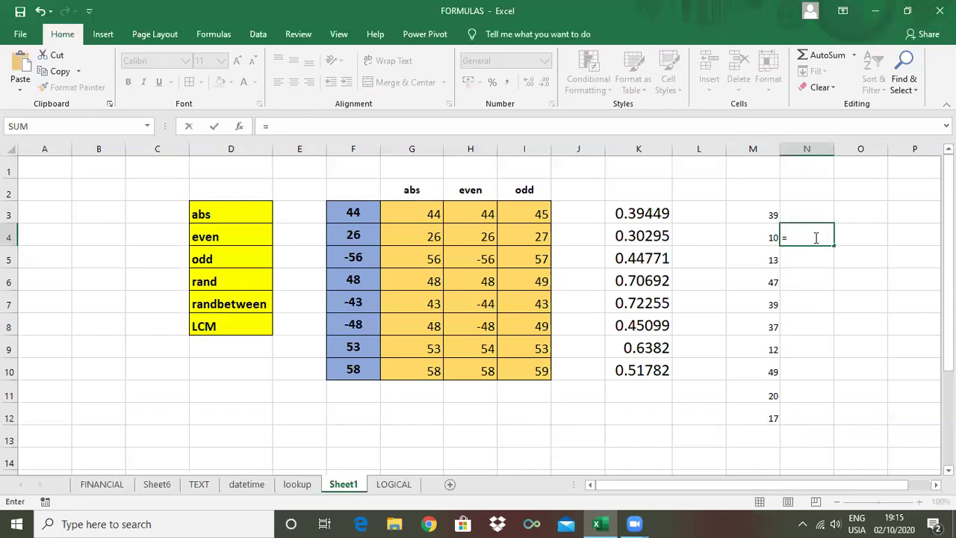
pyautogui.write('lcm')
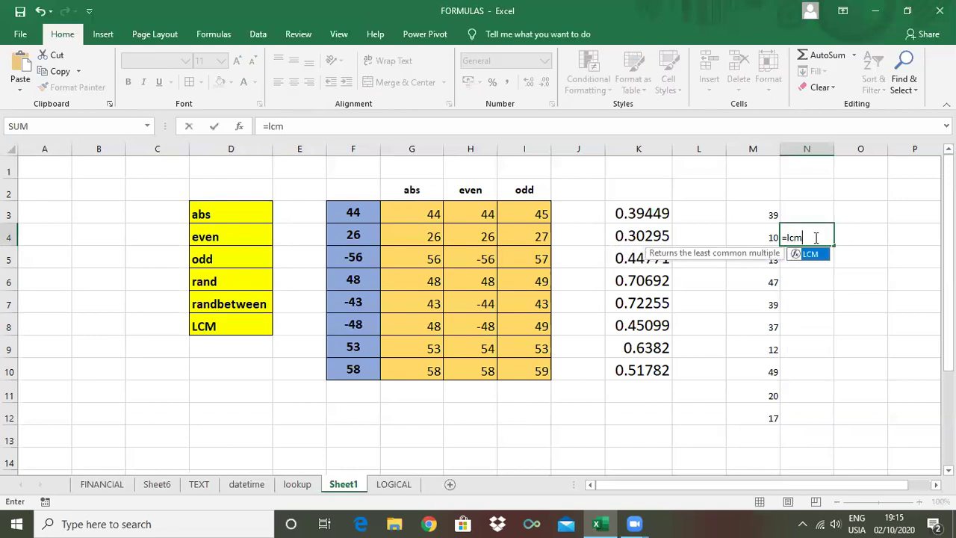
pyautogui.press('Tab')
pyautogui.click(774, 248)
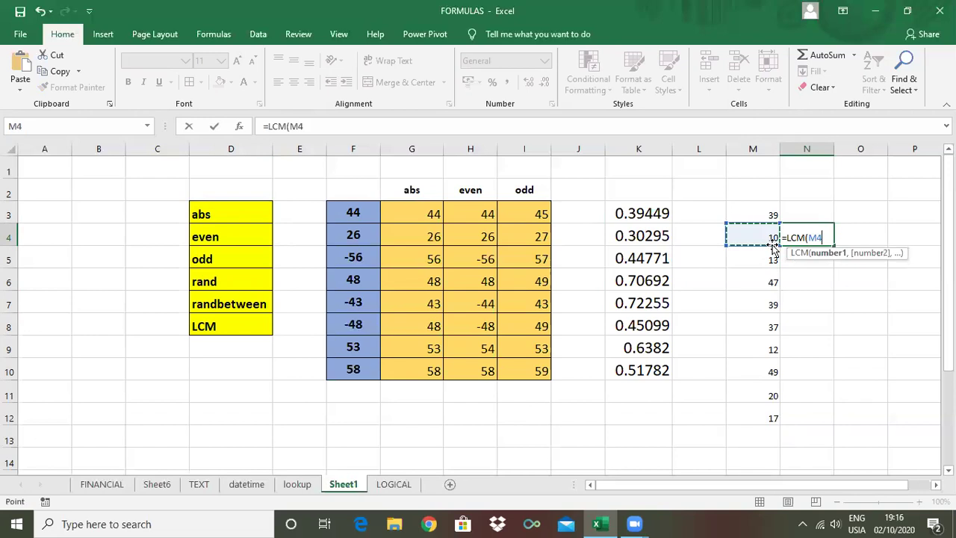
pyautogui.write(',')
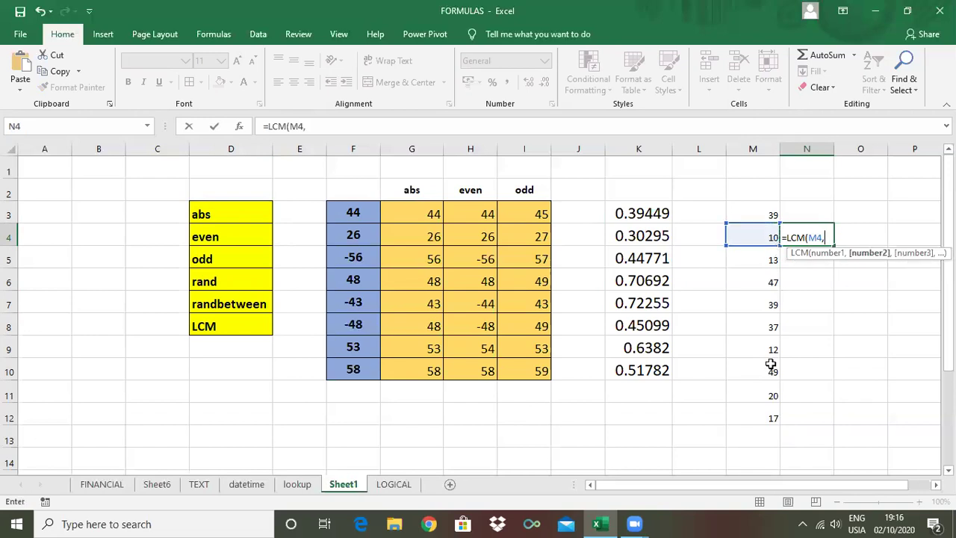
pyautogui.click(773, 359)
pyautogui.write(',')
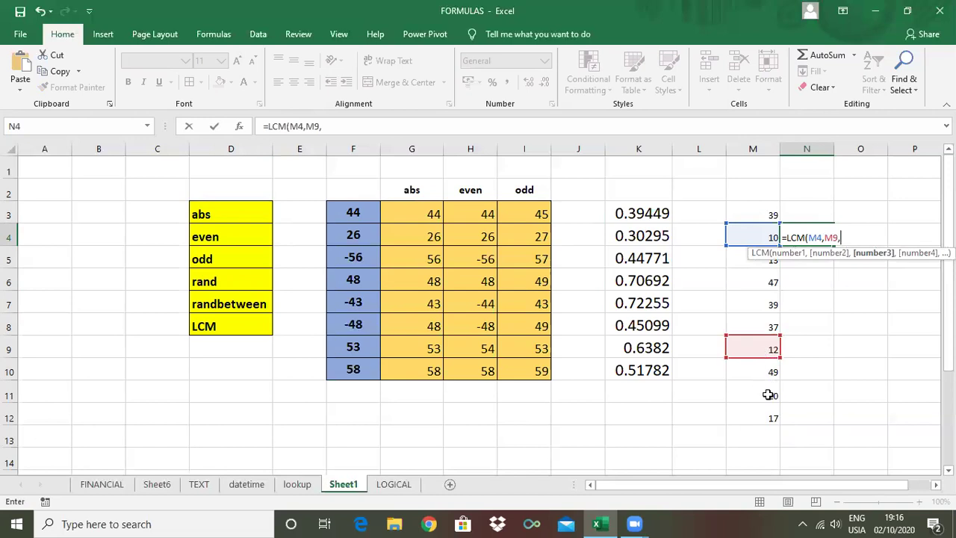
pyautogui.click(767, 395)
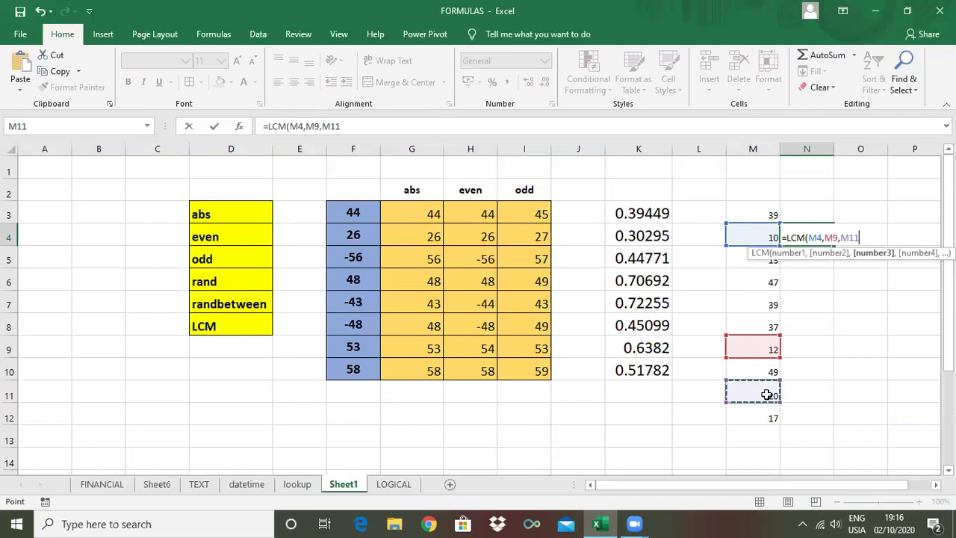
pyautogui.write(')')
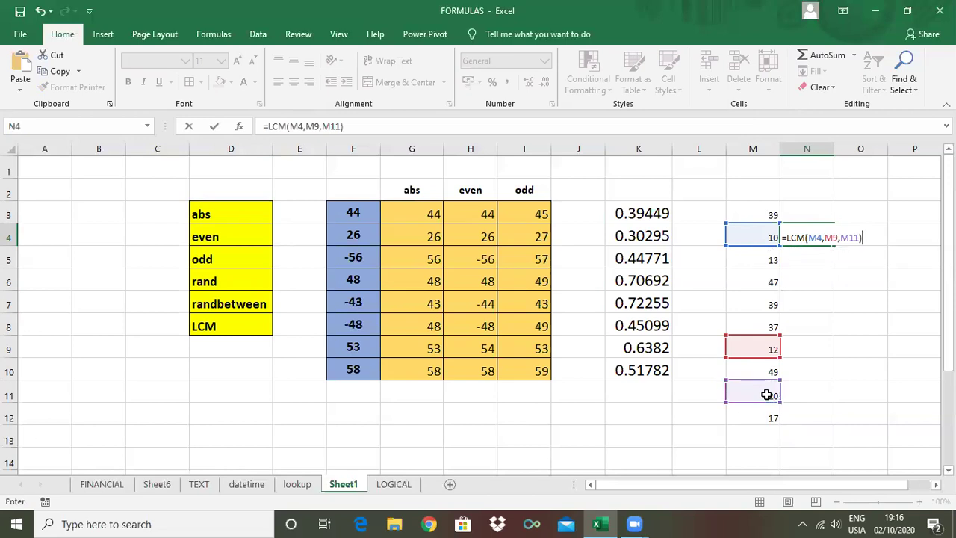
pyautogui.press('Return')
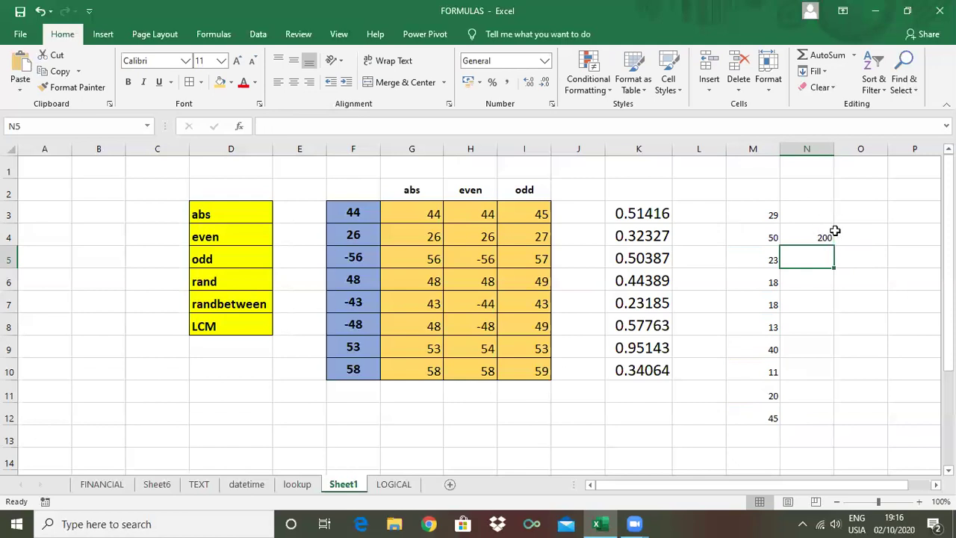
# Step: Enter =LCM(M9,M11) in N6, which shows 544, and compare it with N4's LCM formula
pyautogui.click(823, 288)
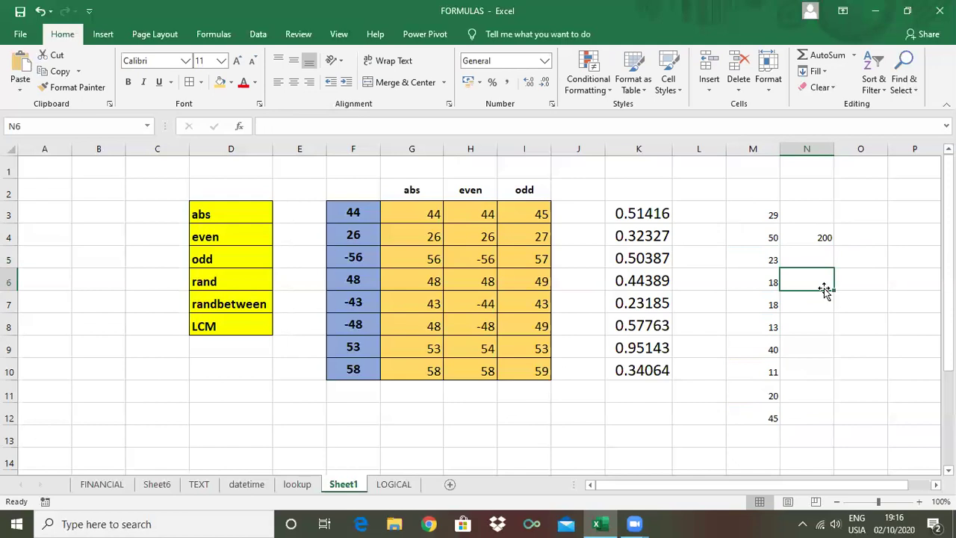
pyautogui.write('=lc')
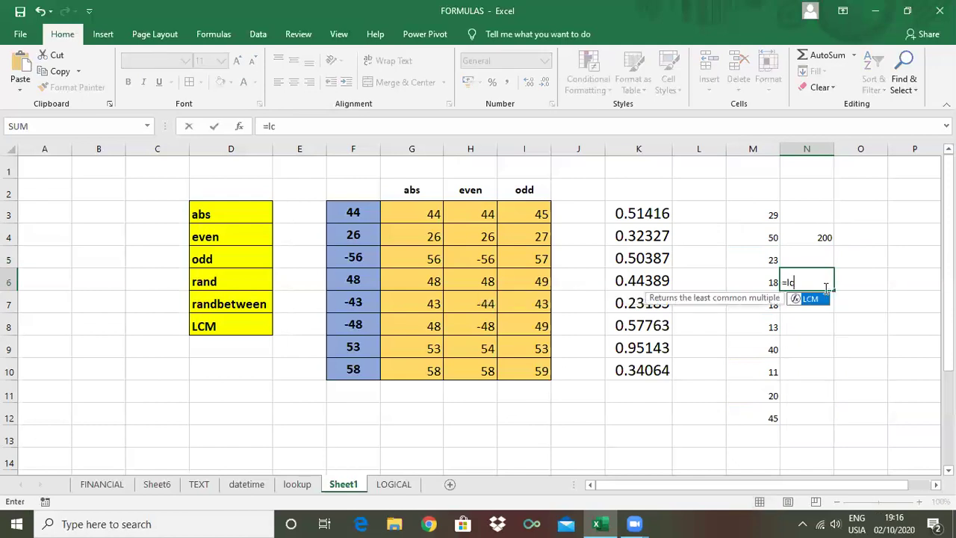
pyautogui.write('(')
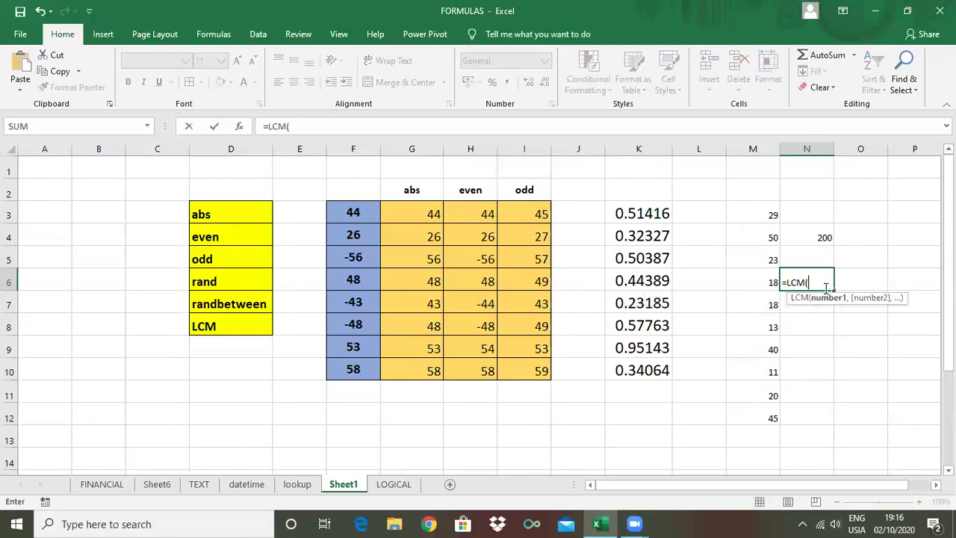
pyautogui.click(775, 244)
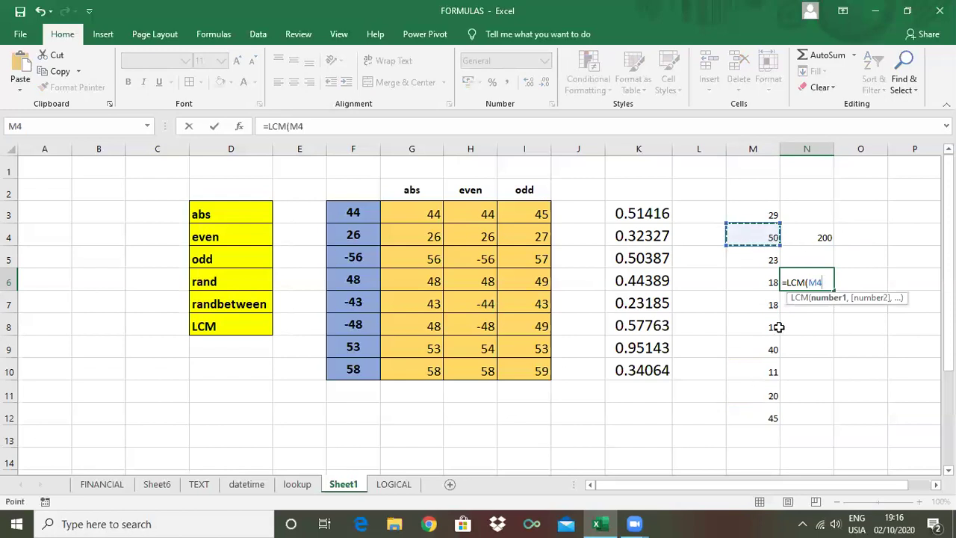
pyautogui.click(769, 352)
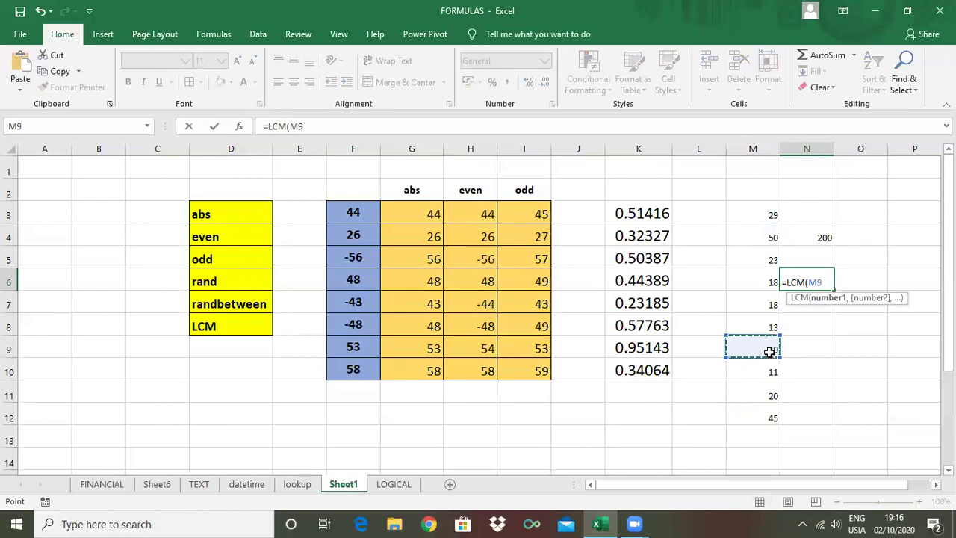
pyautogui.write(',')
pyautogui.click(769, 400)
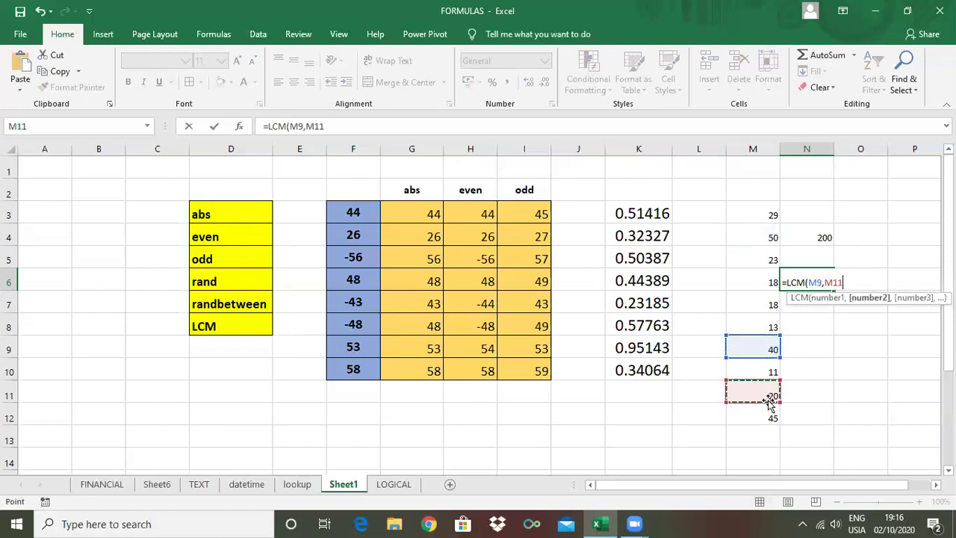
pyautogui.write(')')
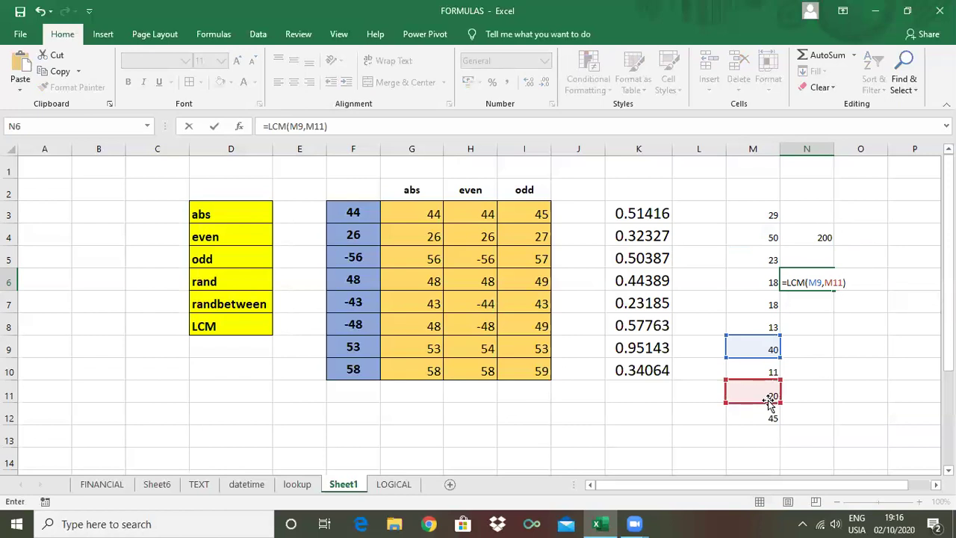
pyautogui.press('Return')
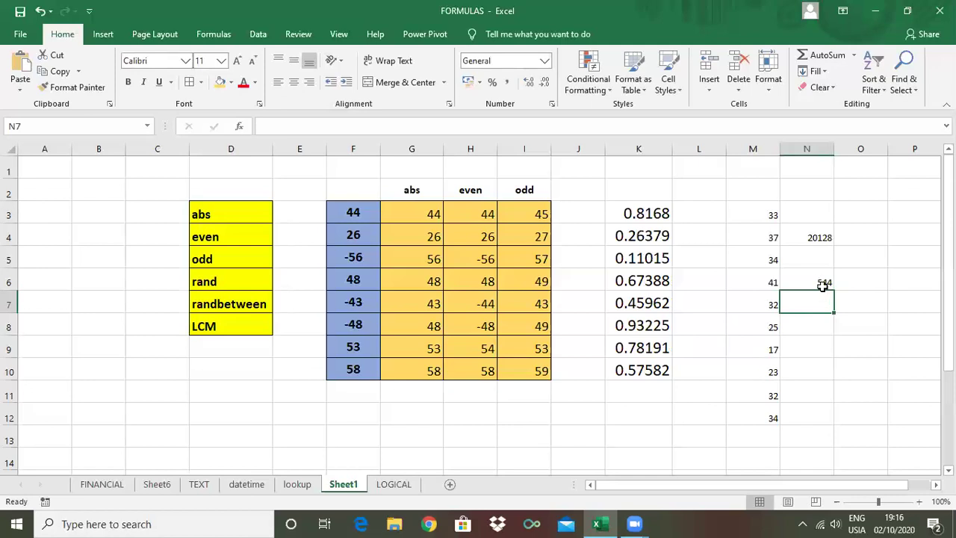
pyautogui.click(820, 240)
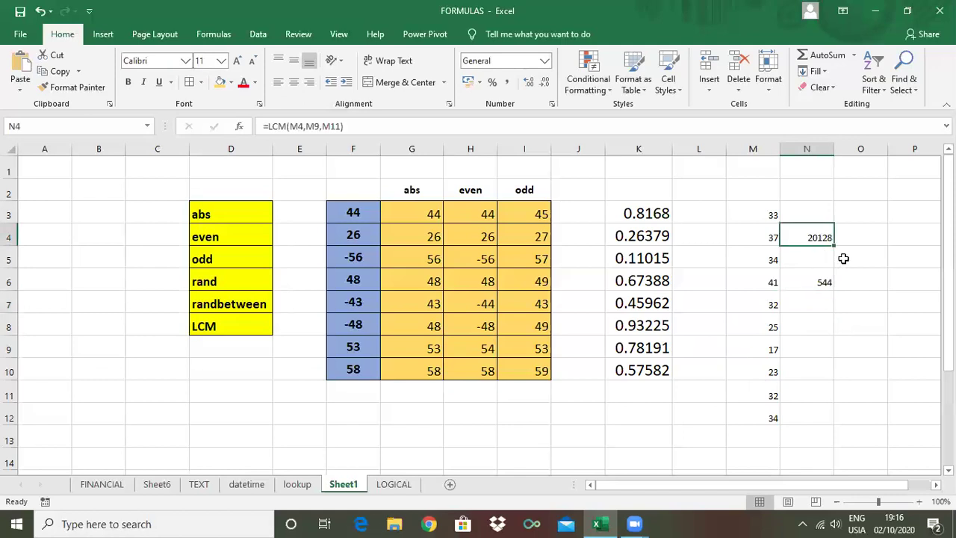
pyautogui.click(825, 280)
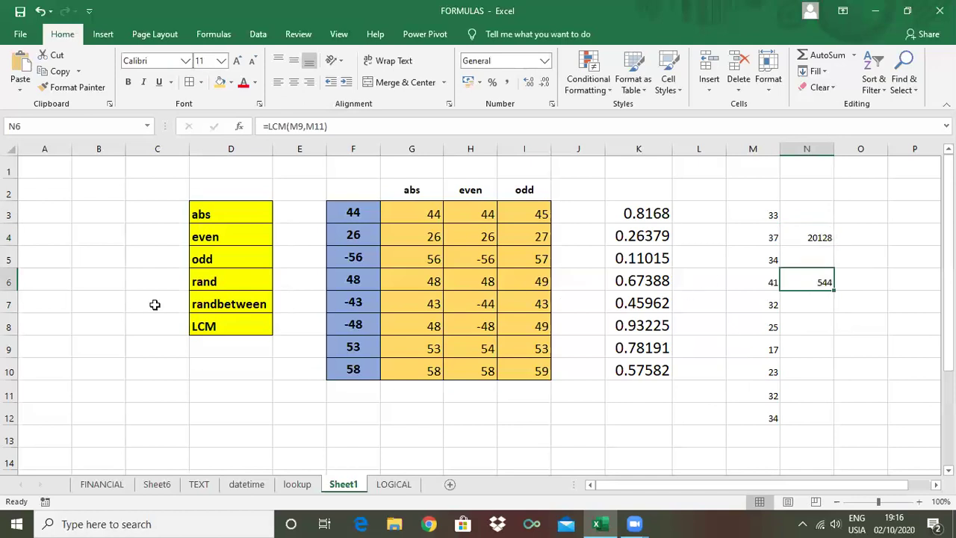
# Step: On Sheet6, raise every row's height to 44.25 and start entering a number in D1
pyautogui.click(155, 487)
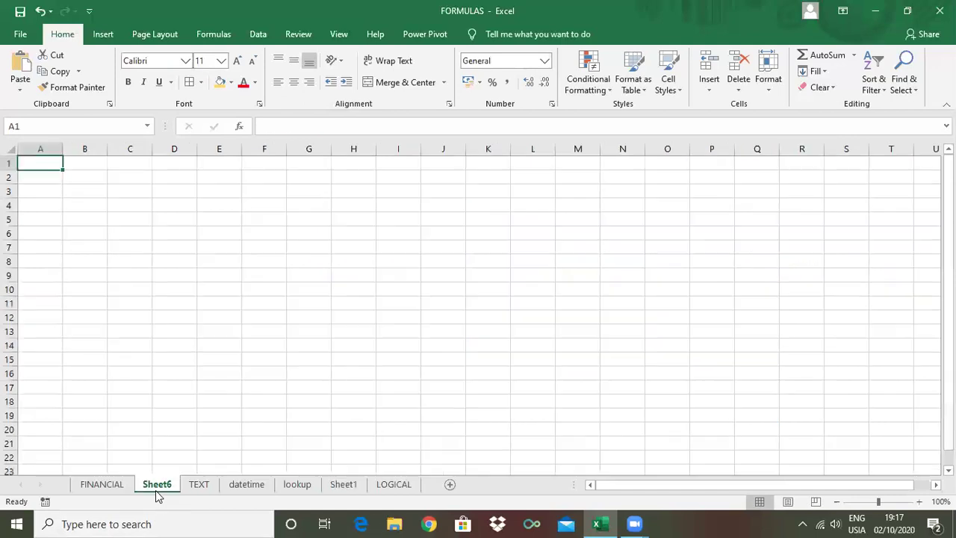
pyautogui.click(10, 148)
pyautogui.moveTo(14, 170); pyautogui.dragTo(15, 196)
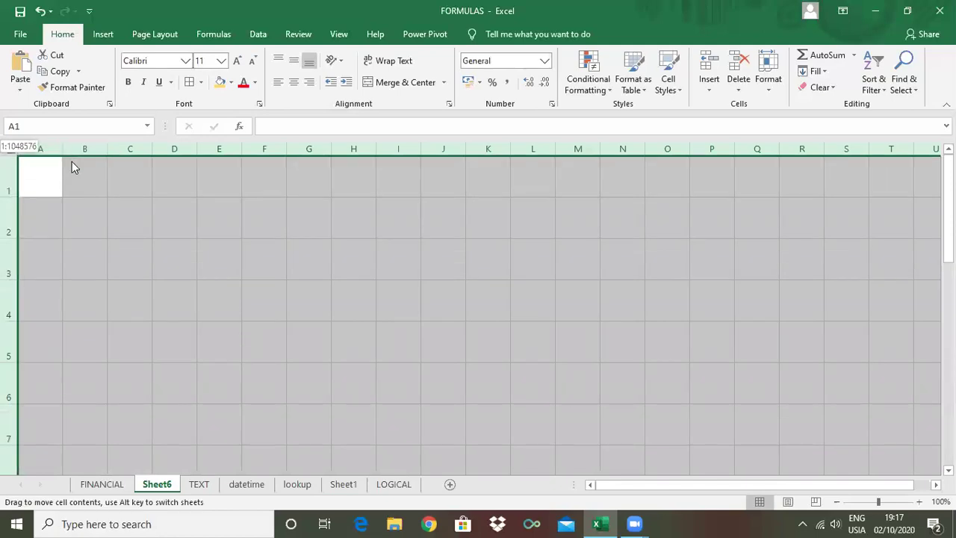
pyautogui.click(166, 183)
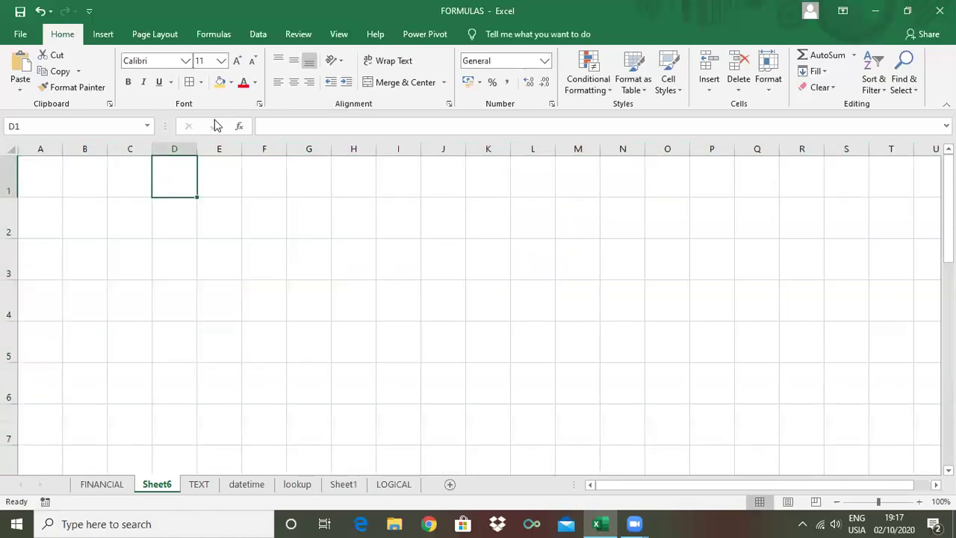
pyautogui.write('22')
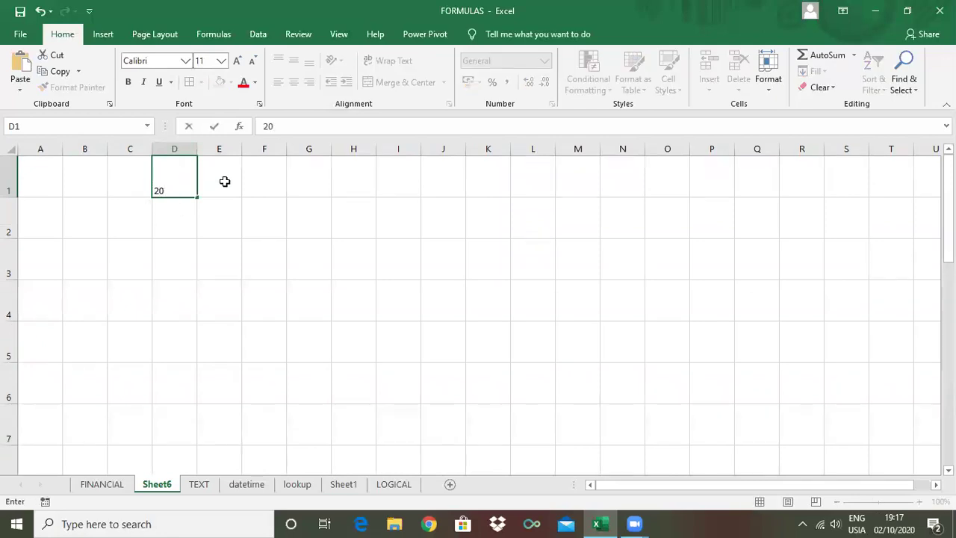
# Step: Keep 20 in D1 and enter 40 in F1
pyautogui.click(272, 189)
pyautogui.write('40')
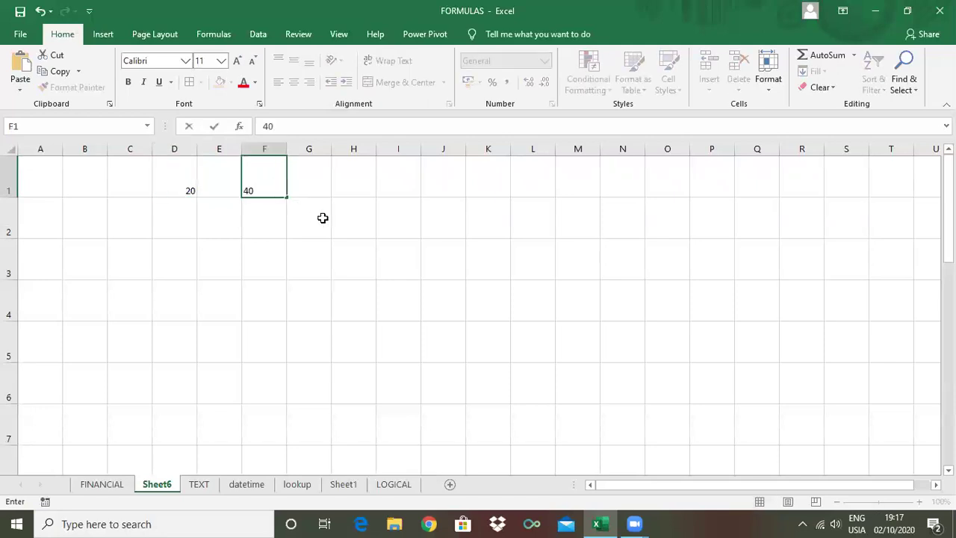
pyautogui.click(394, 189)
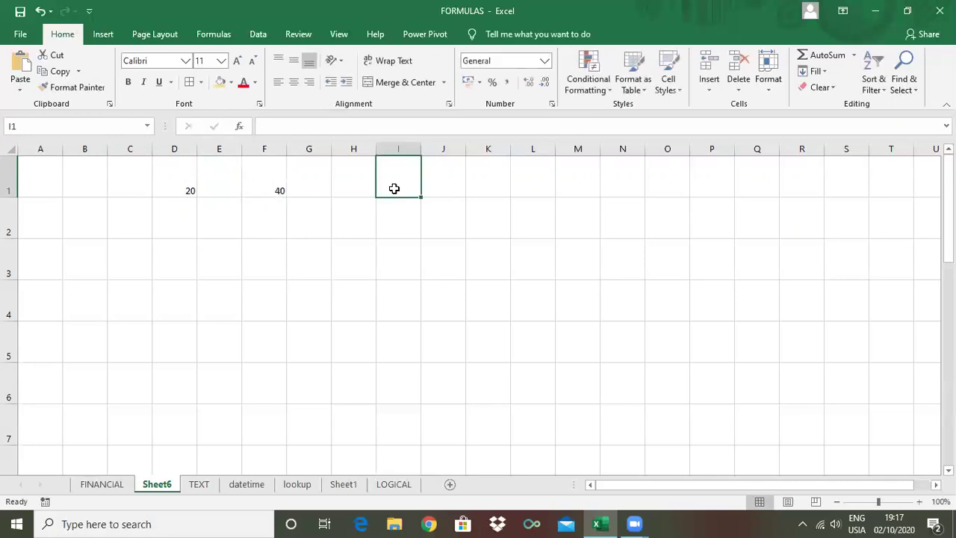
# Step: Enter =LCM(D1,F1) in I1 to get 40
pyautogui.write('=l')
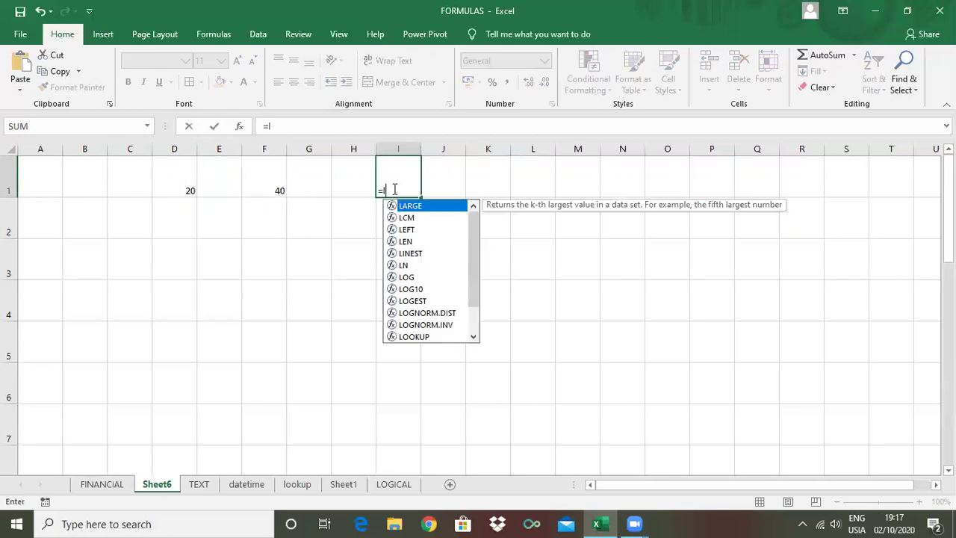
pyautogui.write('cm')
pyautogui.press('Tab')
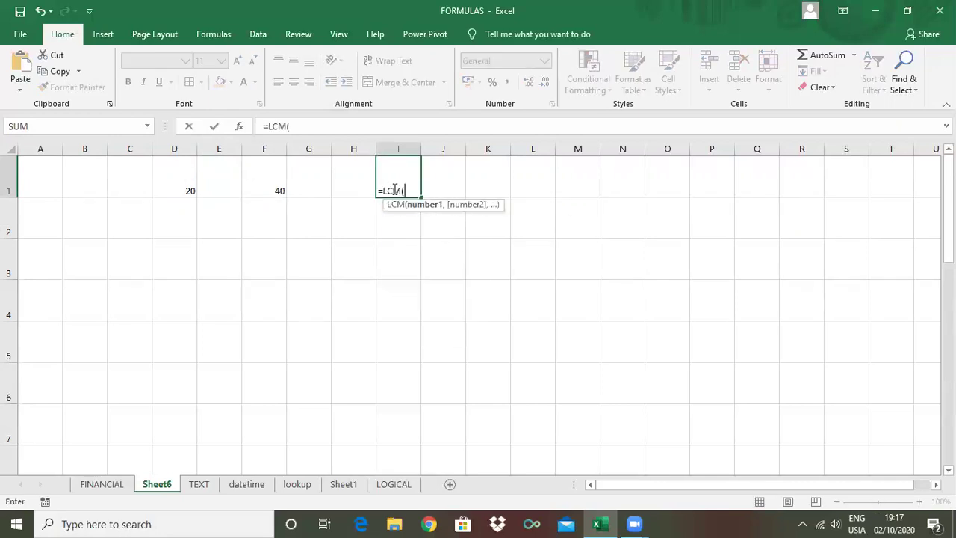
pyautogui.click(182, 187)
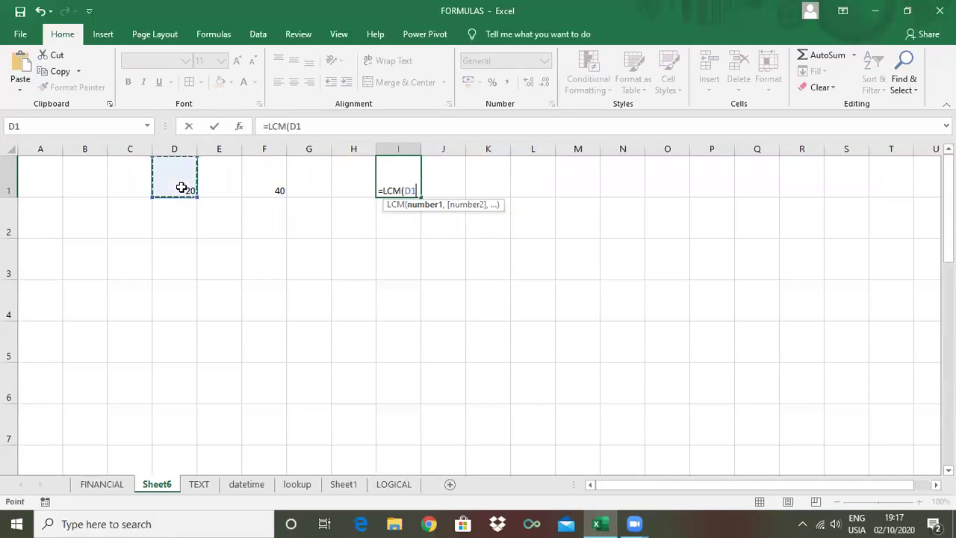
pyautogui.write(',')
pyautogui.click(263, 191)
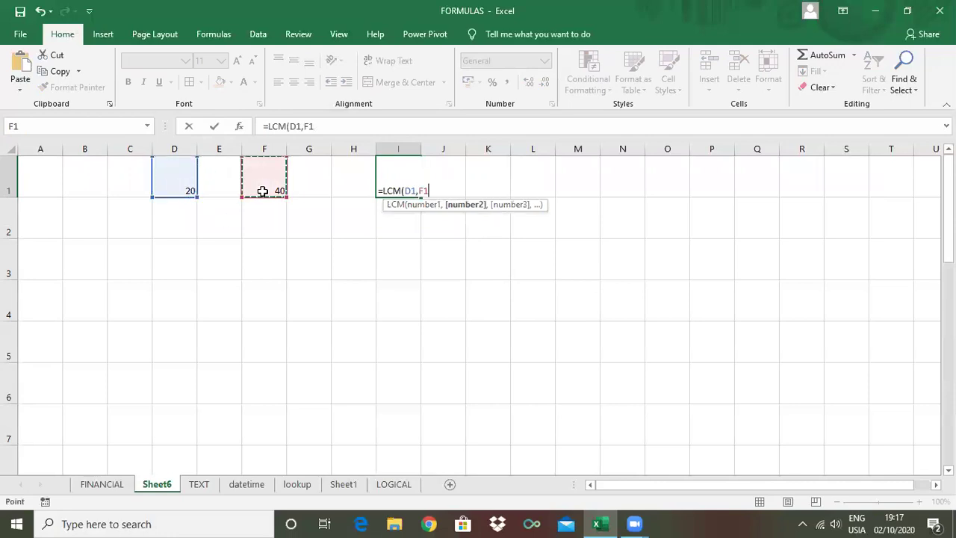
pyautogui.write(')')
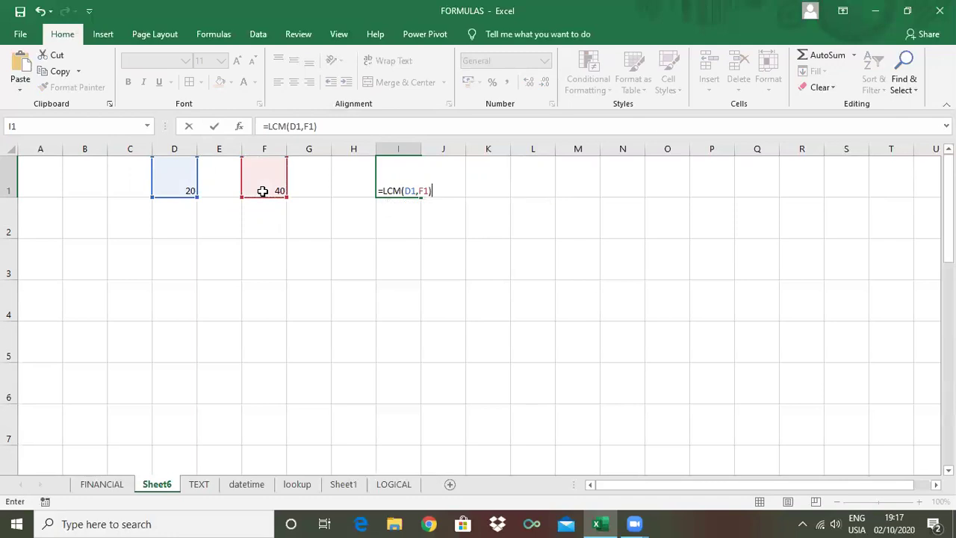
pyautogui.press('Return')
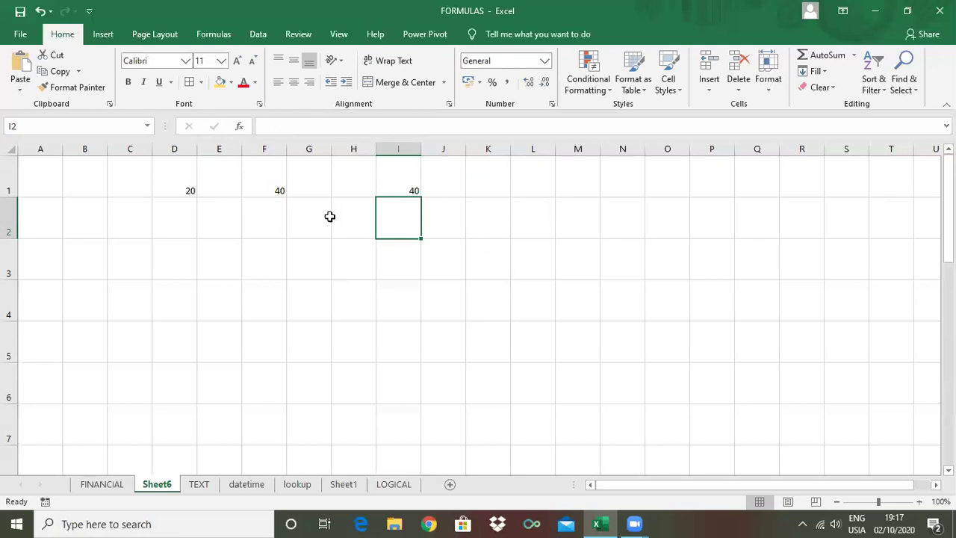
# Step: Enter =LCM(2,4) in J3 so it shows 4
pyautogui.click(442, 271)
pyautogui.write('=lcm')
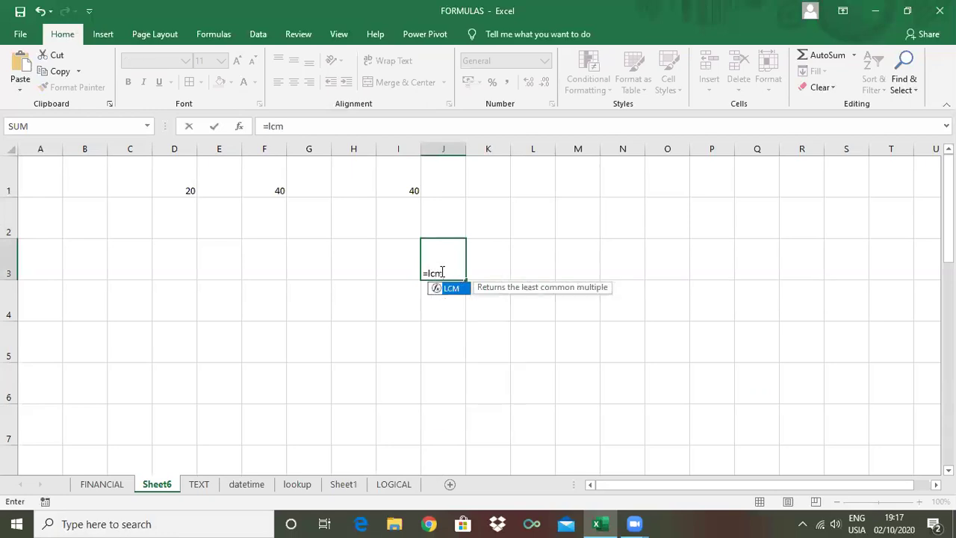
pyautogui.press('Tab')
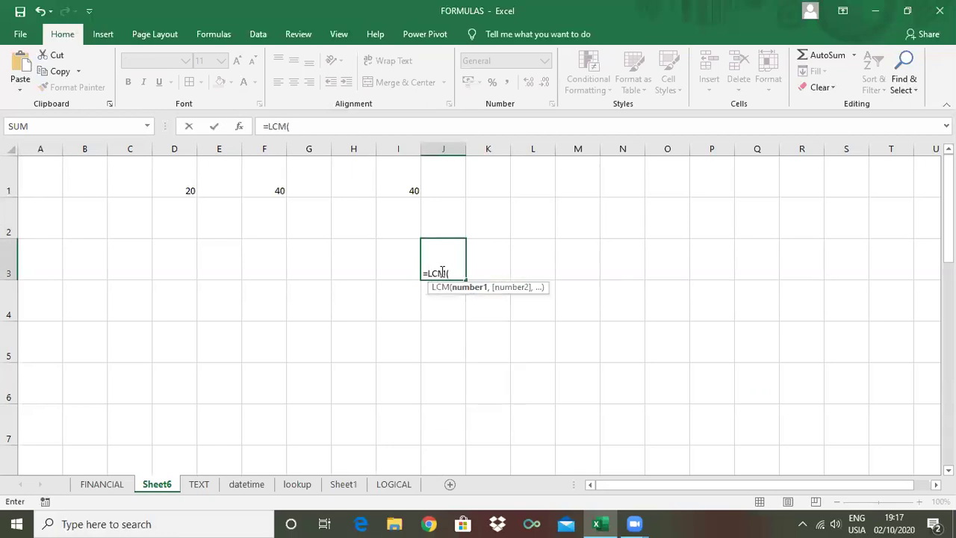
pyautogui.write(',4)')
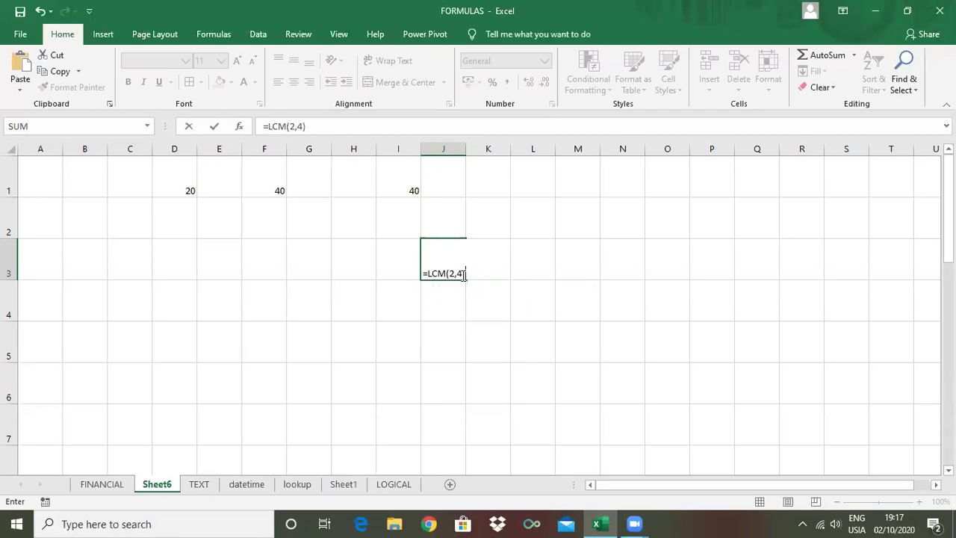
pyautogui.press('Return')
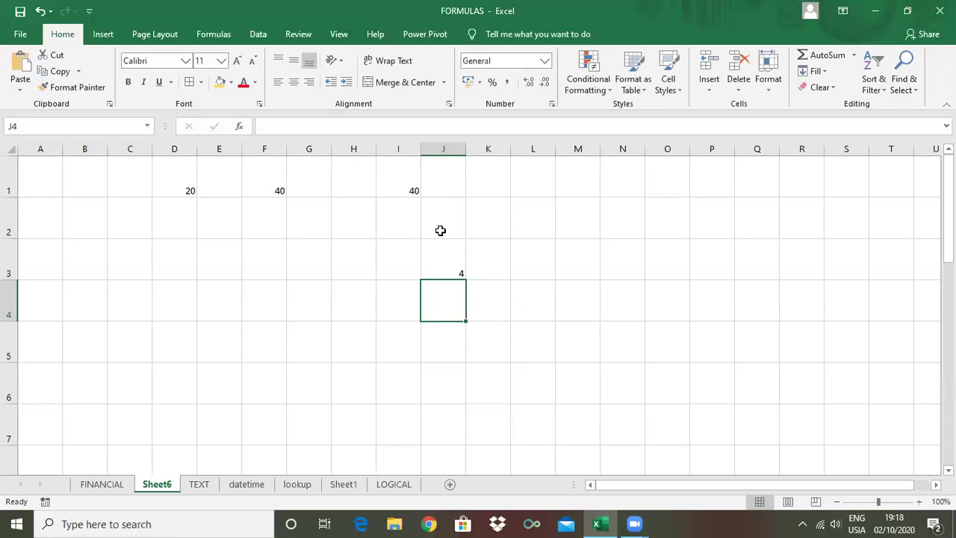
pyautogui.click(217, 37)
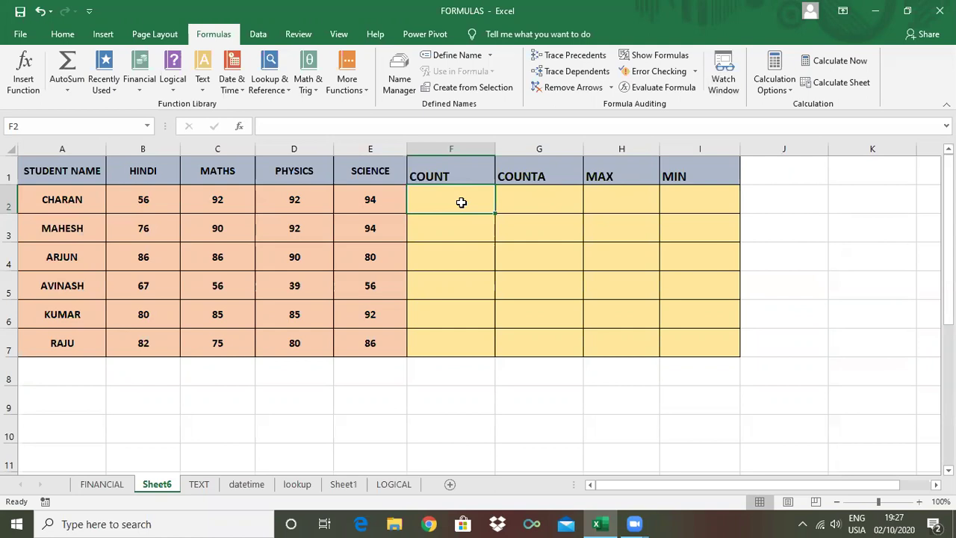
# Step: Enter =COUNT(A2:E2) in F2, fixing the range after a stray reference
pyautogui.write('=')
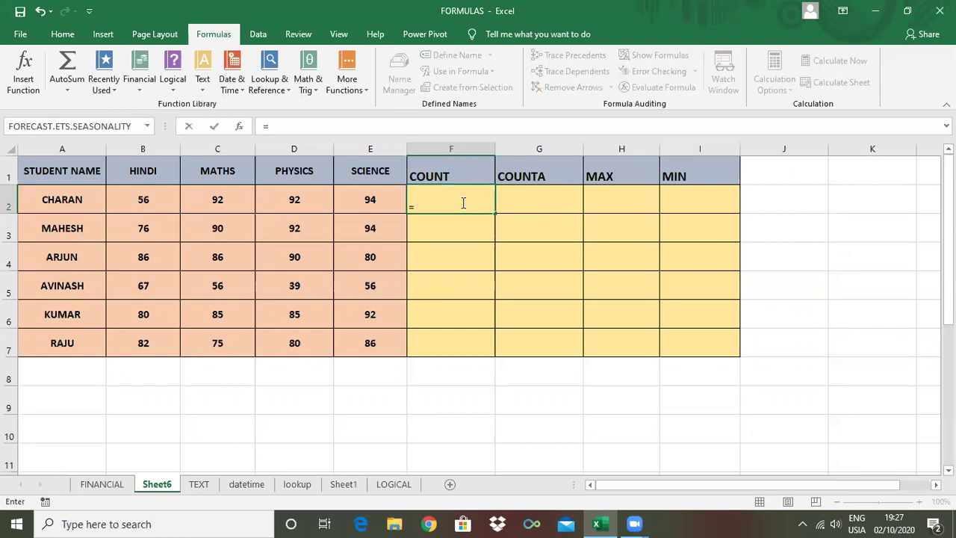
pyautogui.write('COUNT(')
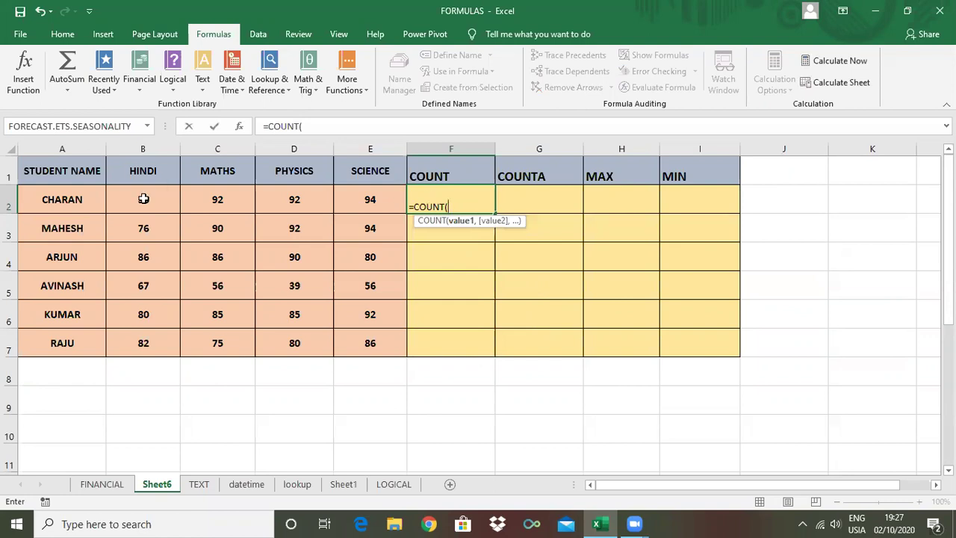
pyautogui.moveTo(144, 198); pyautogui.dragTo(366, 226)
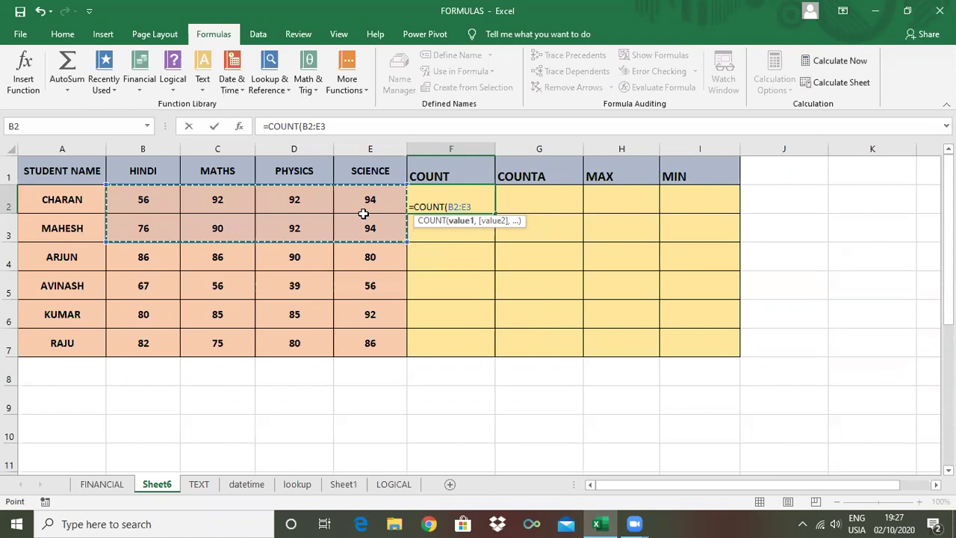
pyautogui.click(487, 309)
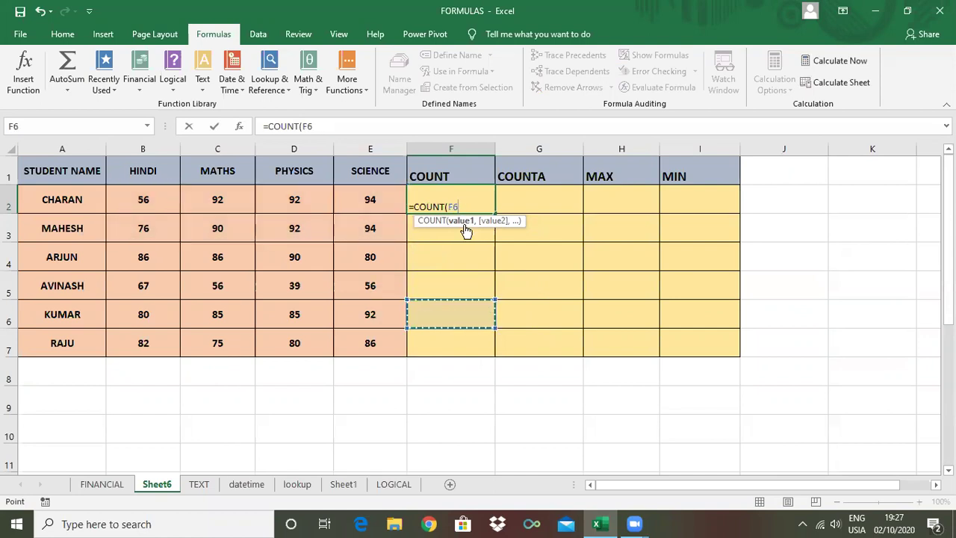
pyautogui.press('BackSpace')
pyautogui.press('BackSpace')
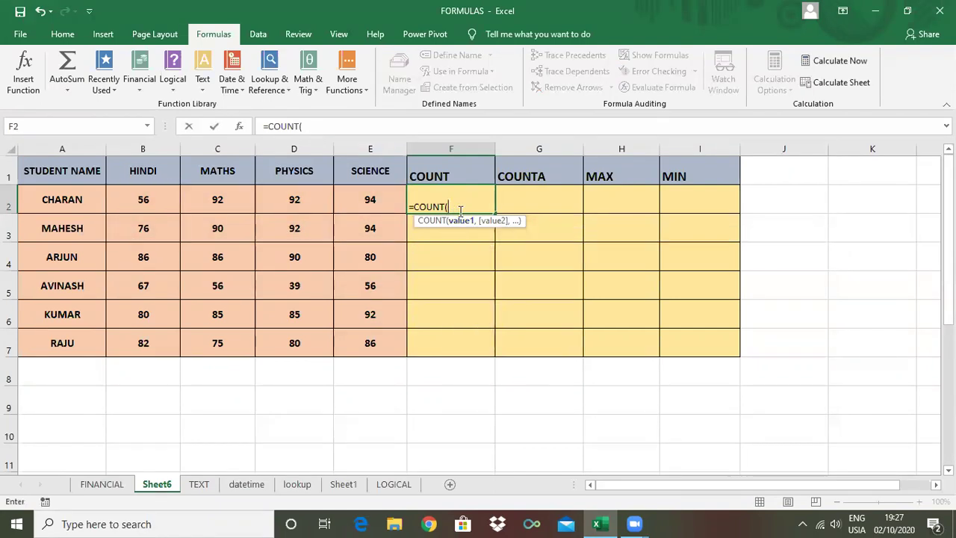
pyautogui.moveTo(63, 208); pyautogui.dragTo(346, 208)
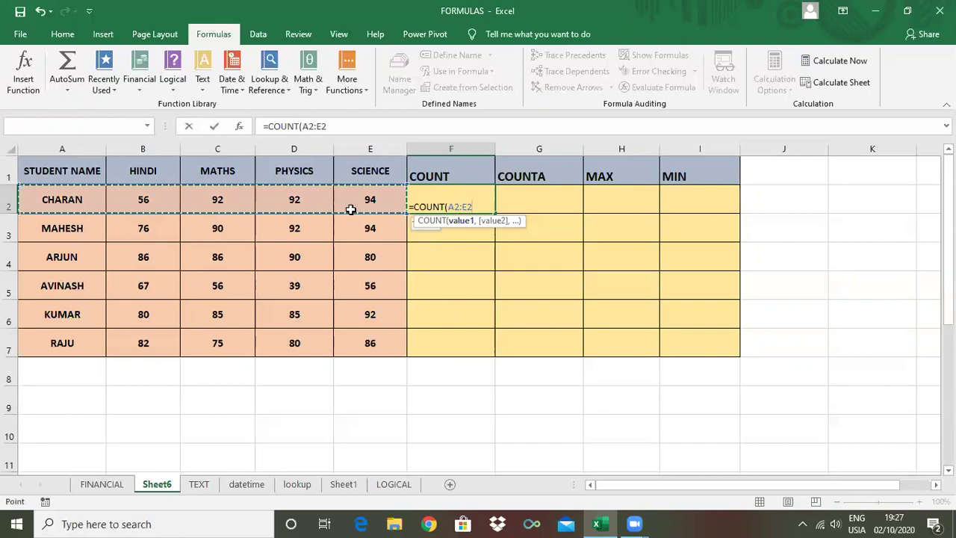
pyautogui.moveTo(347, 207); pyautogui.dragTo(350, 210)
pyautogui.write(')')
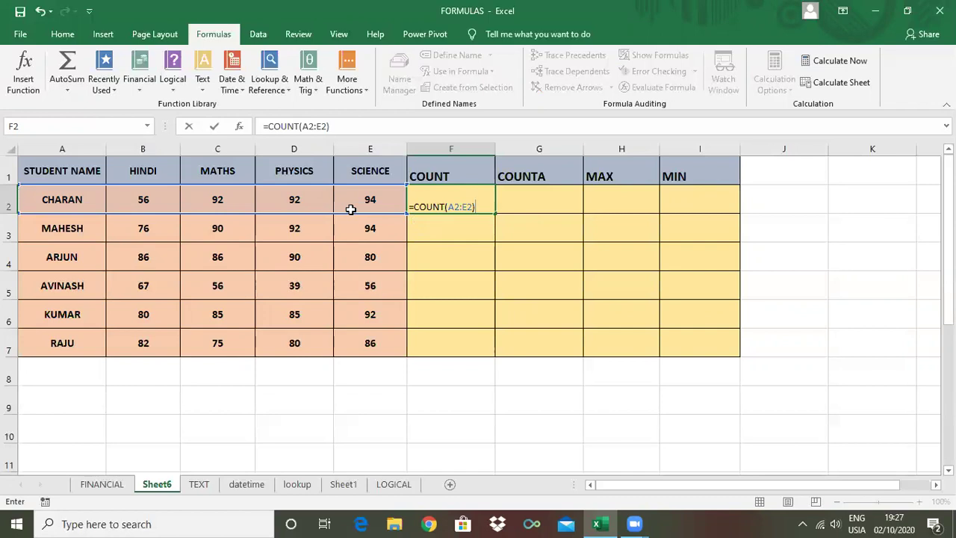
pyautogui.press('Return')
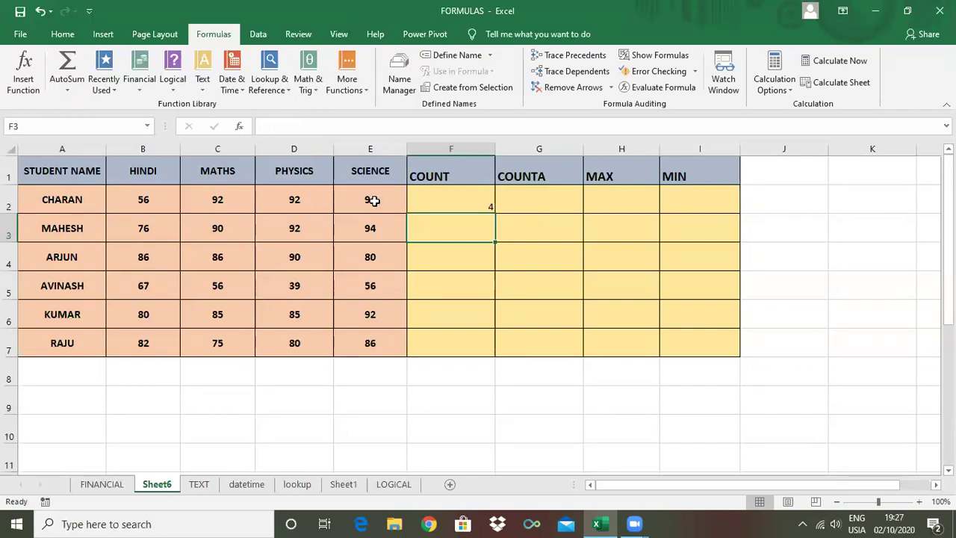
# Step: Copy the COUNT formula down through F7 so each student shows 4
pyautogui.click(474, 201)
pyautogui.moveTo(494, 212); pyautogui.dragTo(495, 358)
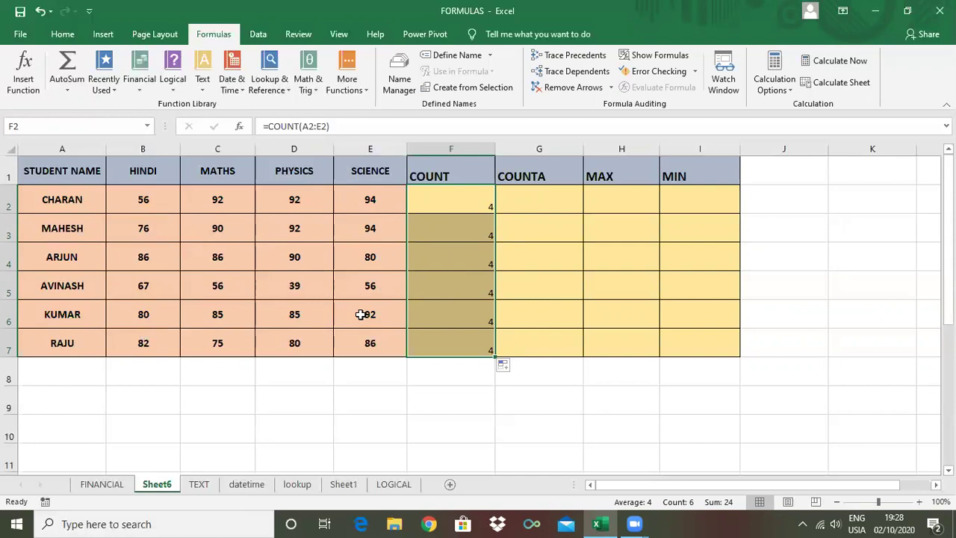
pyautogui.click(545, 199)
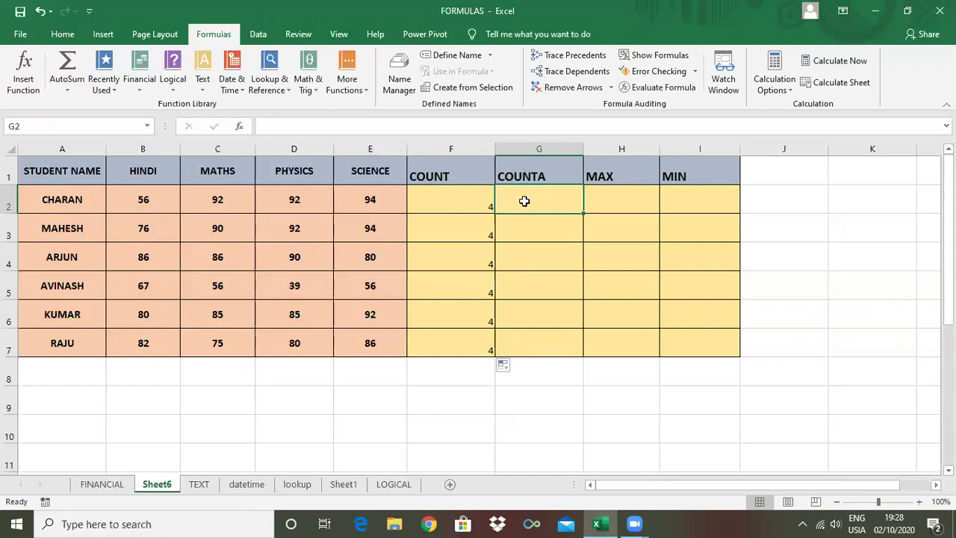
# Step: Enter =COUNTA(A2:E2) in G2 and fill it down to G7, each showing 5
pyautogui.write('=CO')
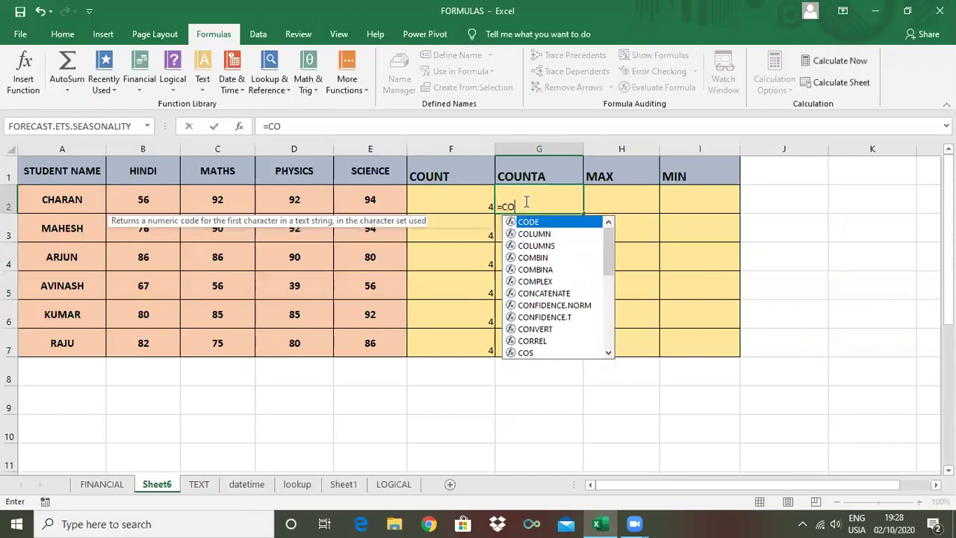
pyautogui.write('UNTA')
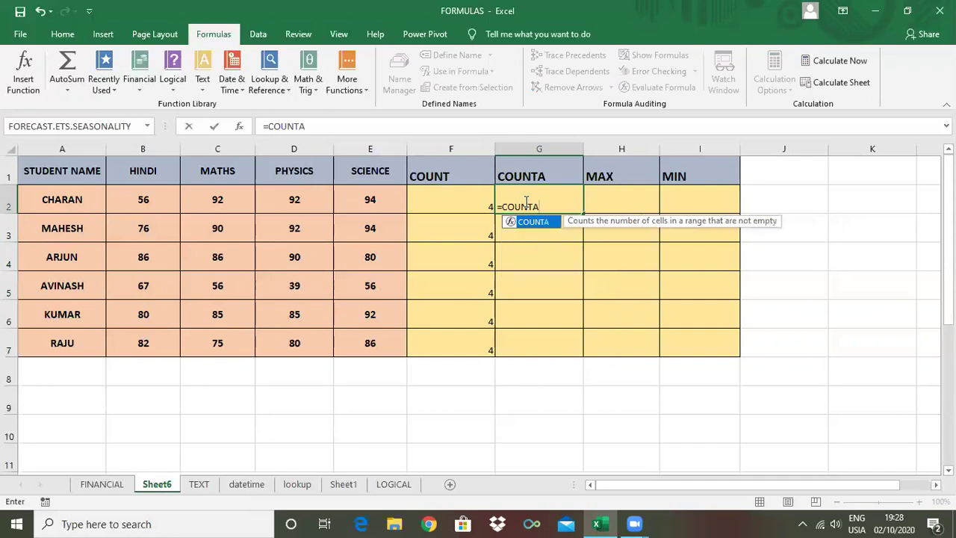
pyautogui.write('(')
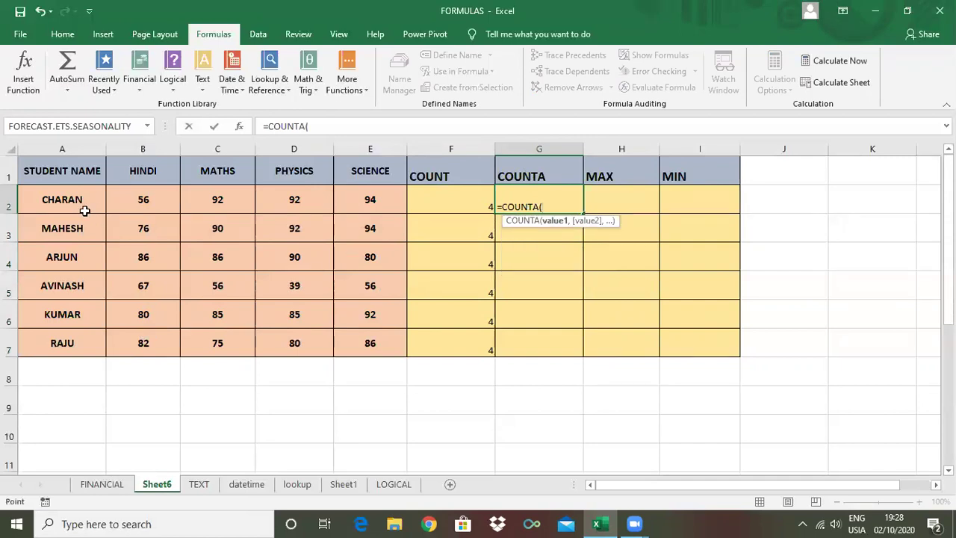
pyautogui.moveTo(84, 211); pyautogui.dragTo(370, 215)
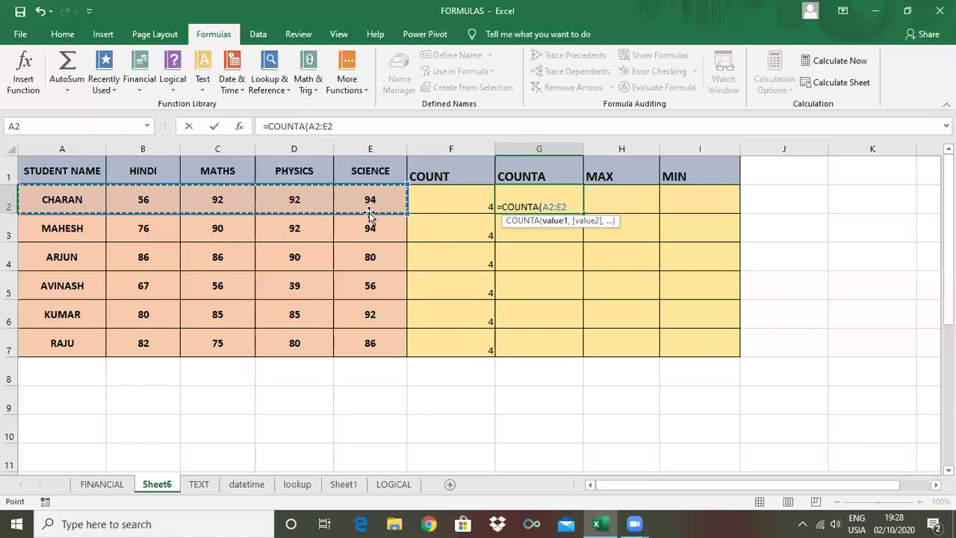
pyautogui.write(')')
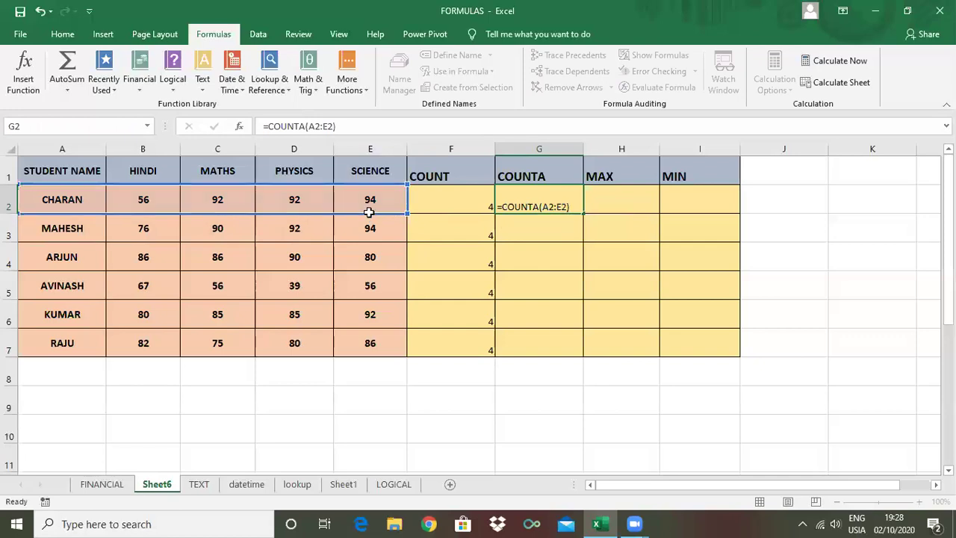
pyautogui.press('Return')
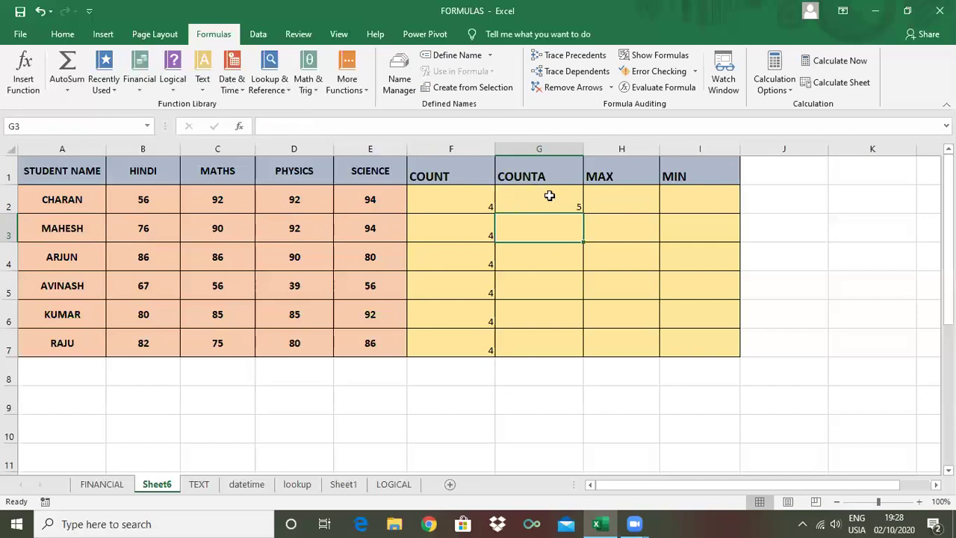
pyautogui.moveTo(555, 201)
pyautogui.mouseDown()
pyautogui.moveTo(588, 216)
pyautogui.moveTo(576, 210)
pyautogui.moveTo(581, 352)
pyautogui.mouseUp()
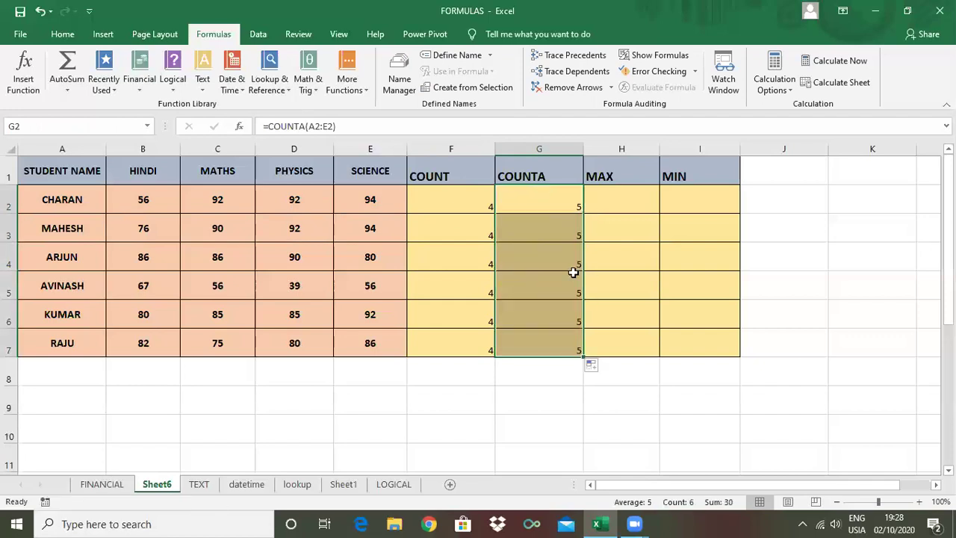
pyautogui.click(612, 197)
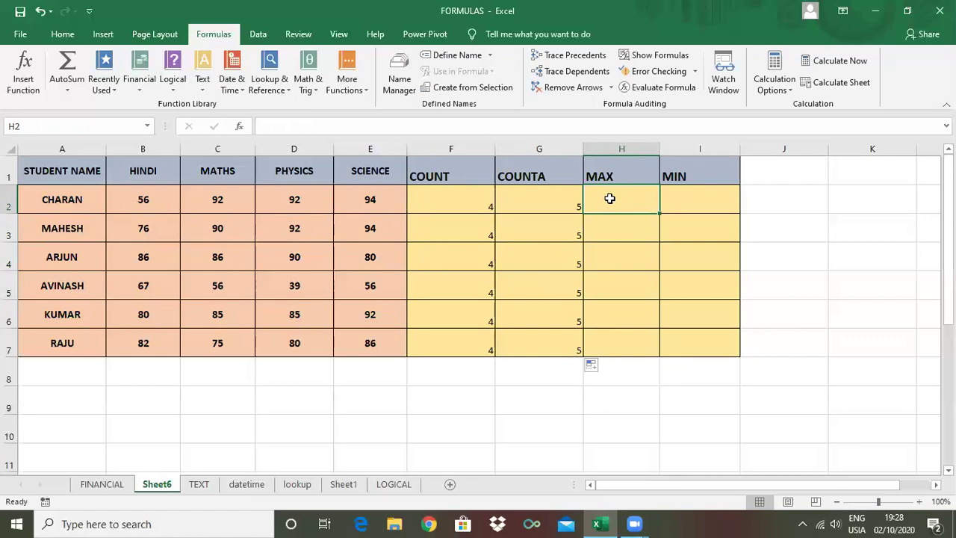
# Step: Enter =MAX(B2:E2) in H2 and fill it down to H7 (94, 94, 90, 67, 92, 86)
pyautogui.write('=')
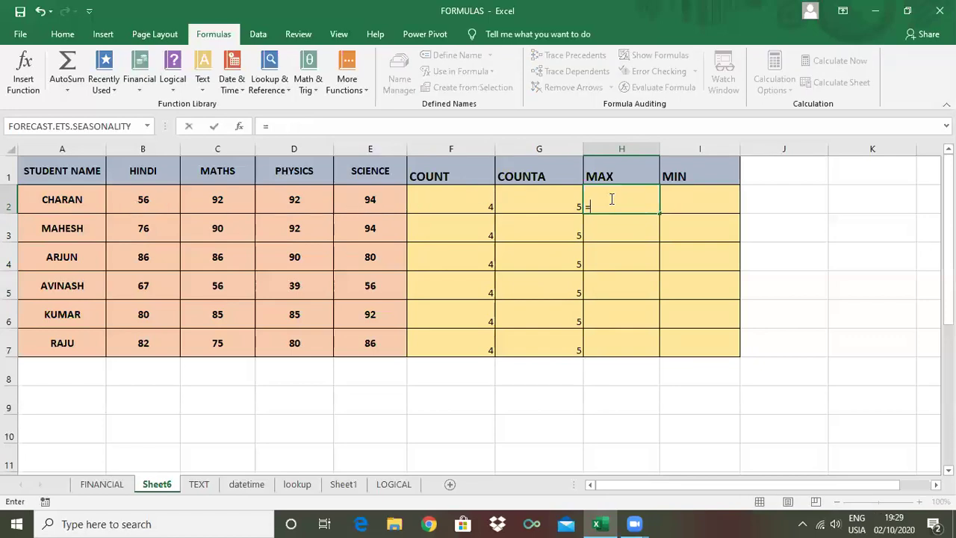
pyautogui.write('MAX')
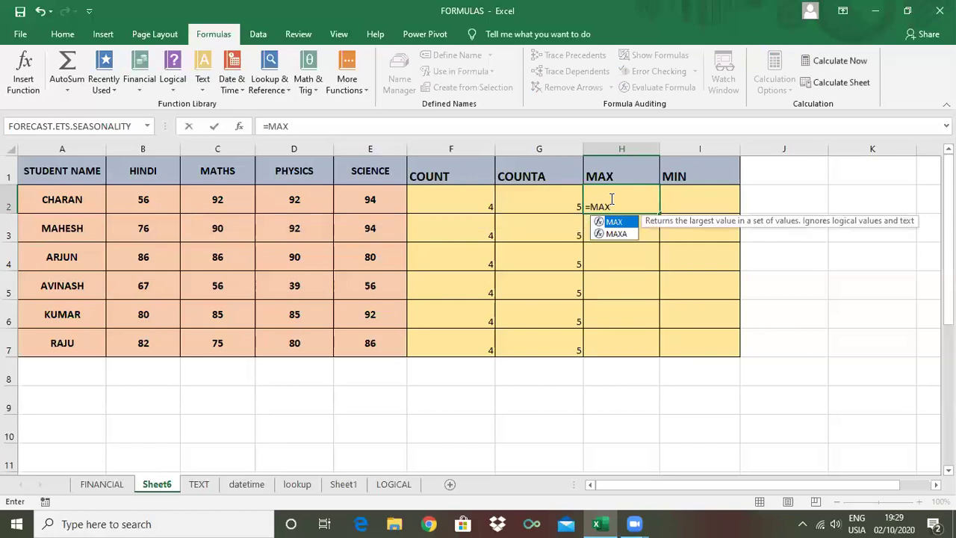
pyautogui.write('(')
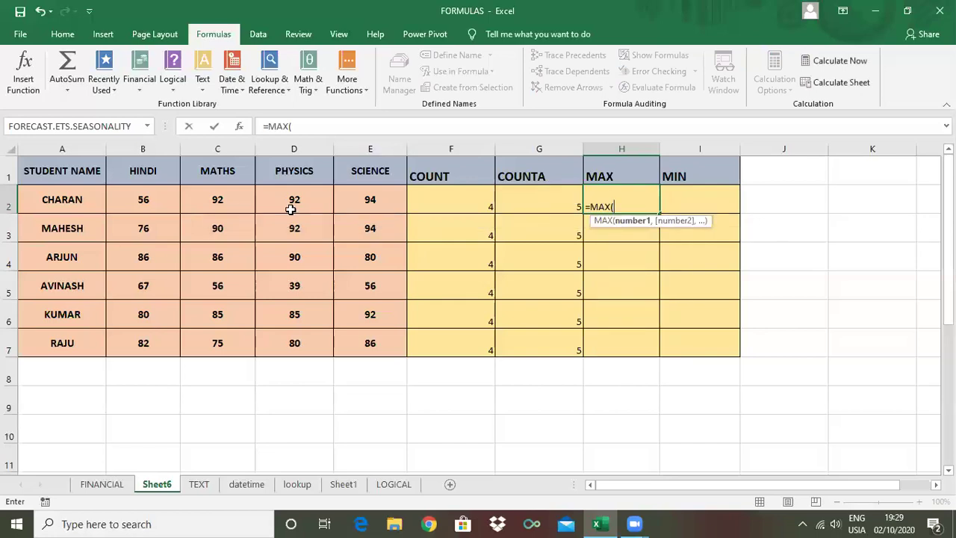
pyautogui.moveTo(169, 200); pyautogui.dragTo(352, 199)
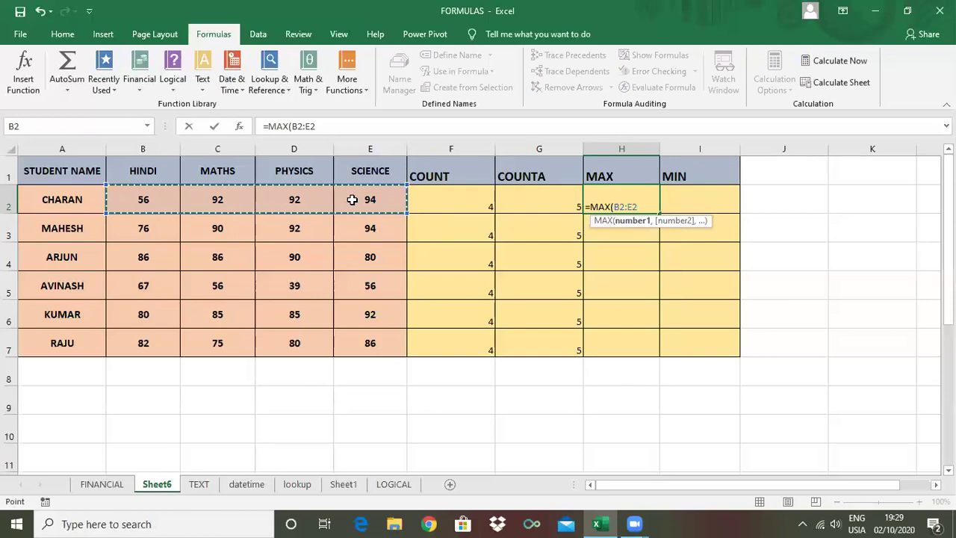
pyautogui.press('Return')
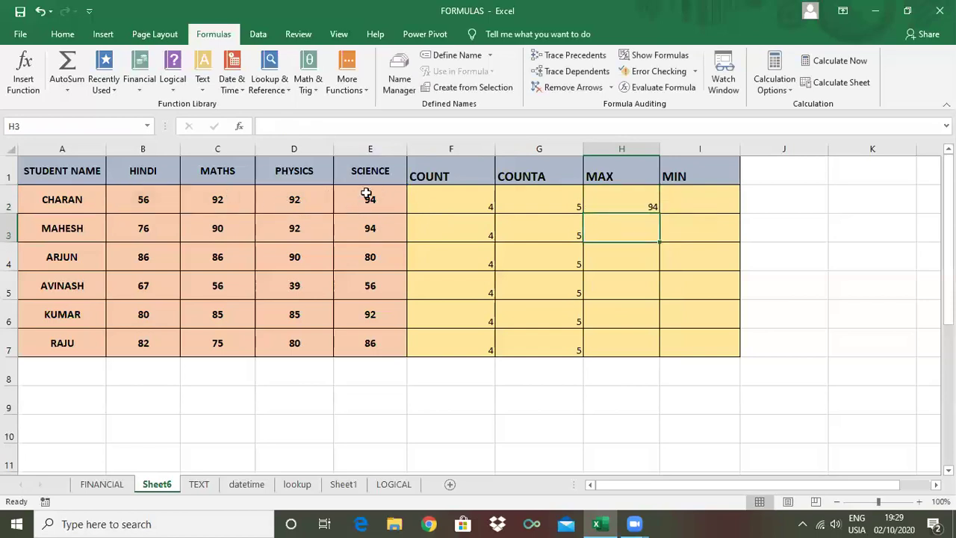
pyautogui.click(634, 203)
pyautogui.moveTo(659, 213); pyautogui.dragTo(658, 356)
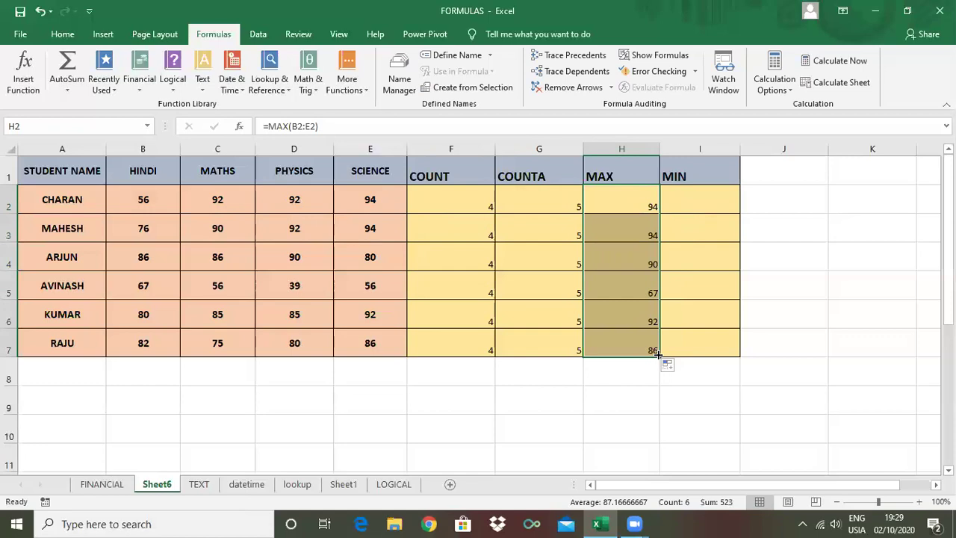
pyautogui.click(684, 309)
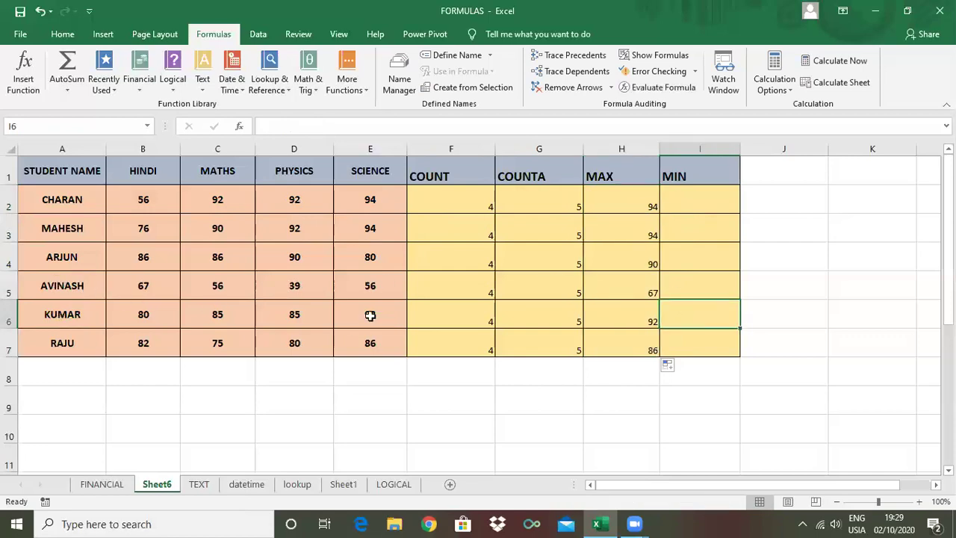
# Step: Enter =MIN(B2:E2) in I2 and fill it down to I7 (56, 76, 80, 39, 80, 75)
pyautogui.click(678, 202)
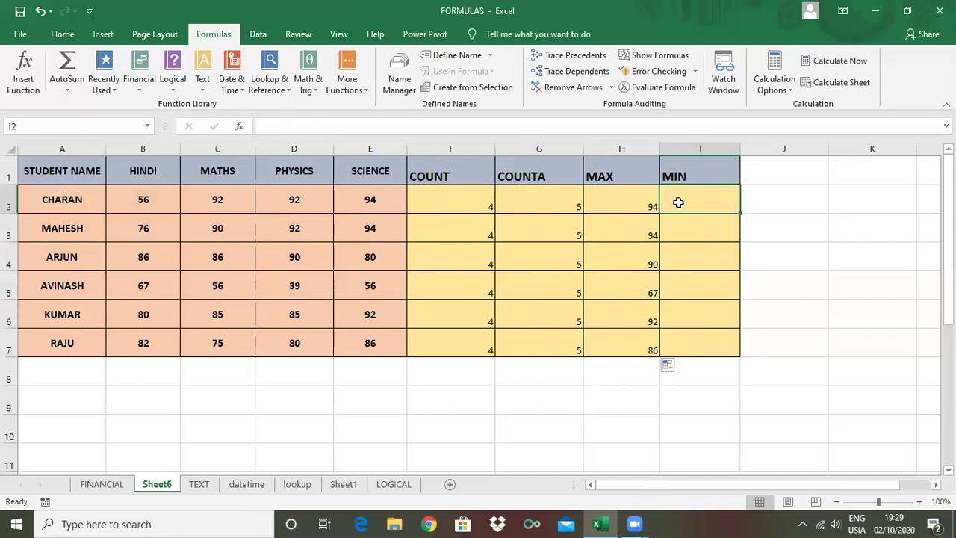
pyautogui.write('=MIN')
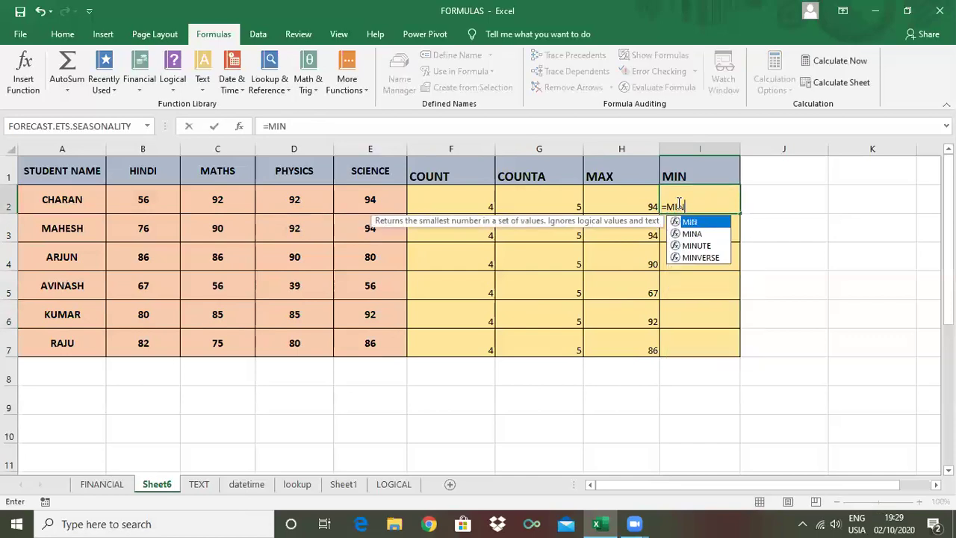
pyautogui.write('(')
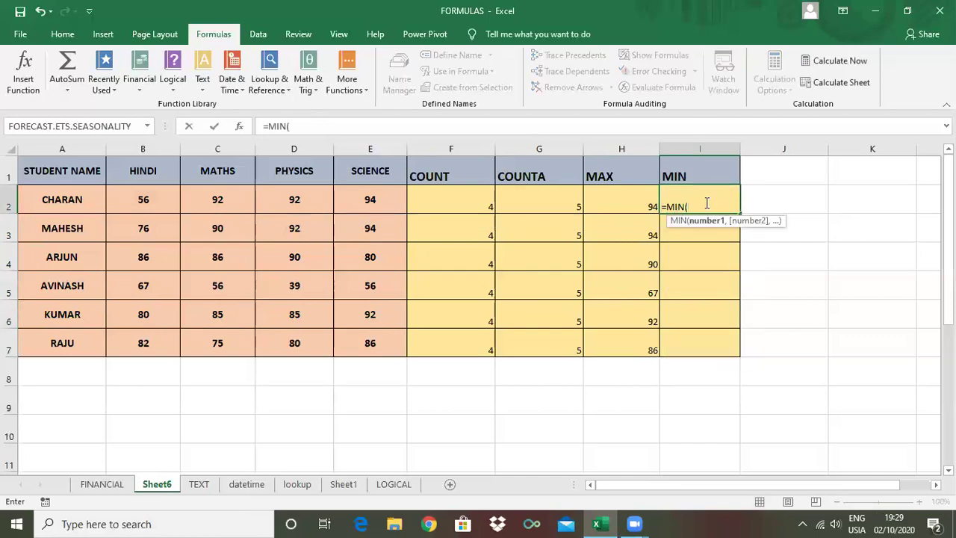
pyautogui.moveTo(139, 207); pyautogui.dragTo(357, 207)
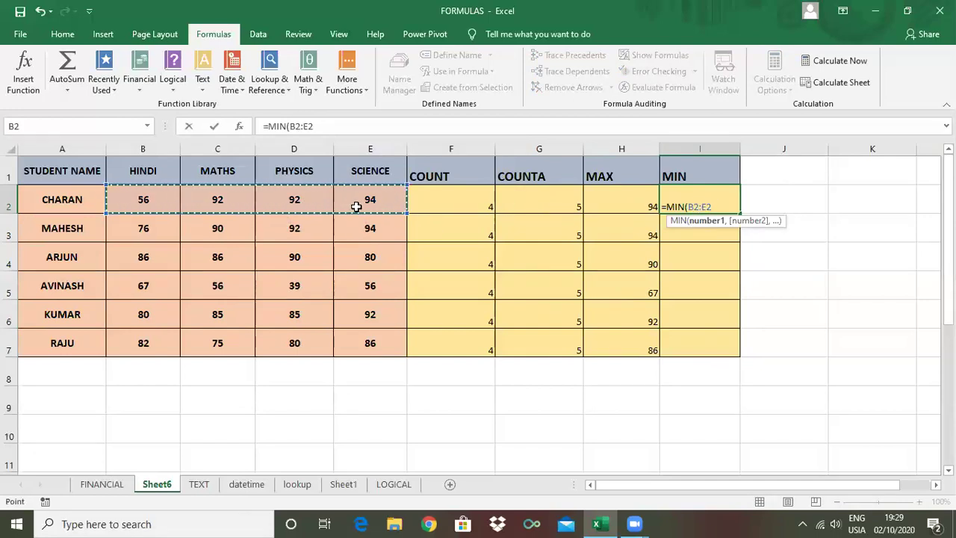
pyautogui.write(')')
pyautogui.press('Return')
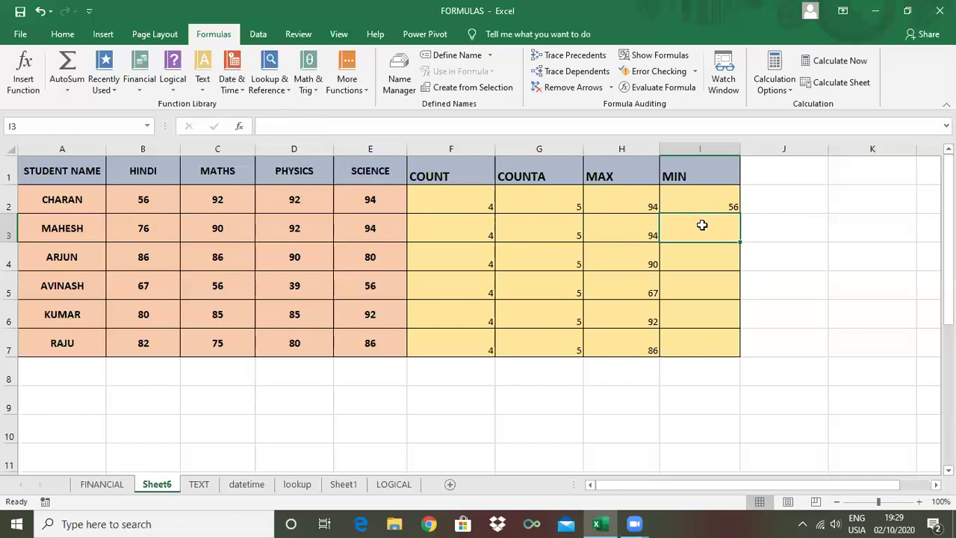
pyautogui.click(737, 201)
pyautogui.moveTo(740, 213); pyautogui.dragTo(732, 345)
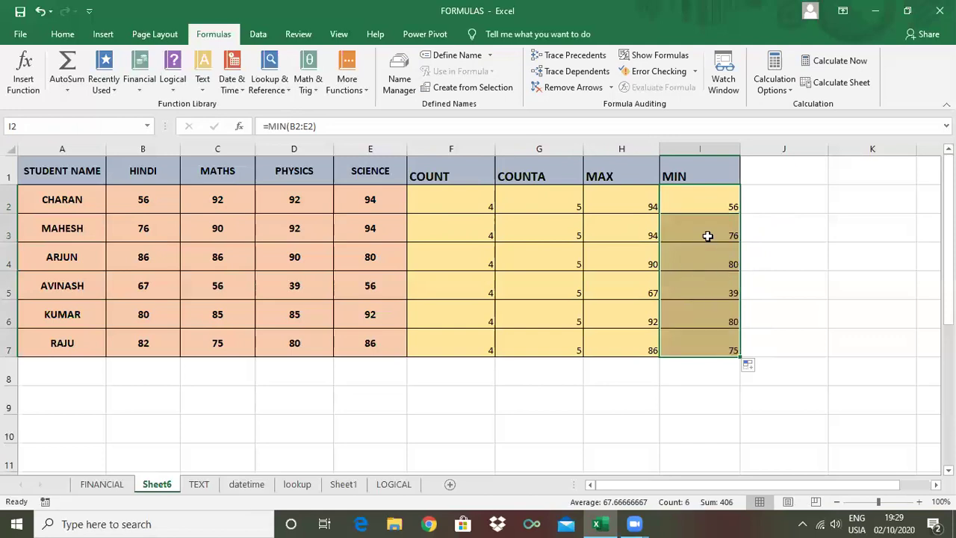
pyautogui.click(802, 222)
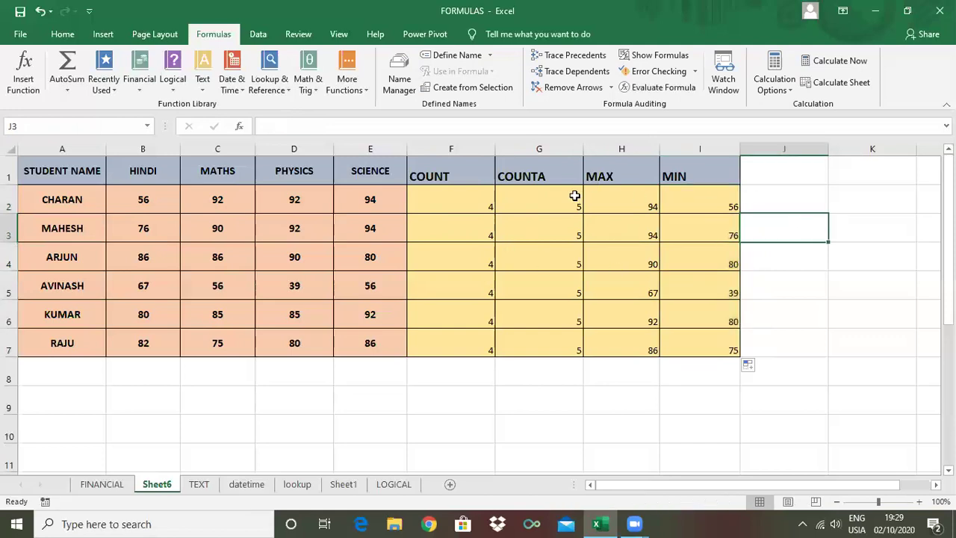